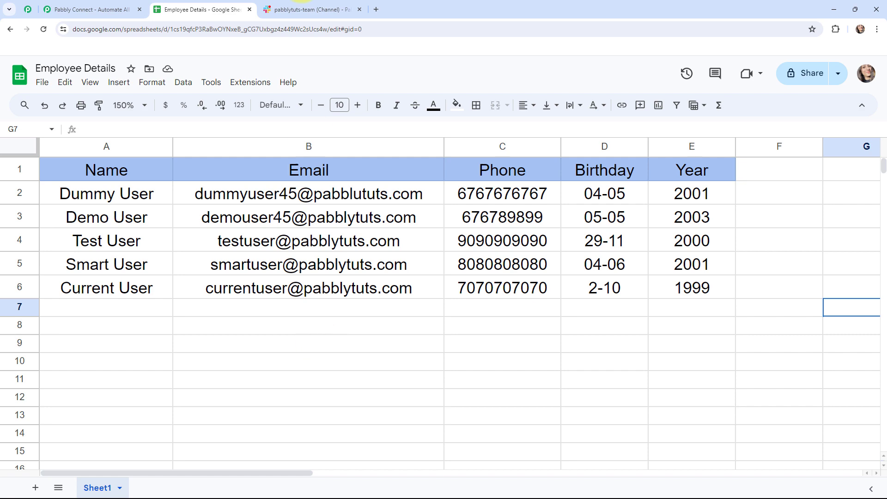
Step: Open Pabbly Connect and create a workflow named "Post Birthday Wishes on Slack Channel from Google Sheets" in the Auto-Greetings with Pabbly folder
{"action": "left_click", "coordinate": [284, 8]}
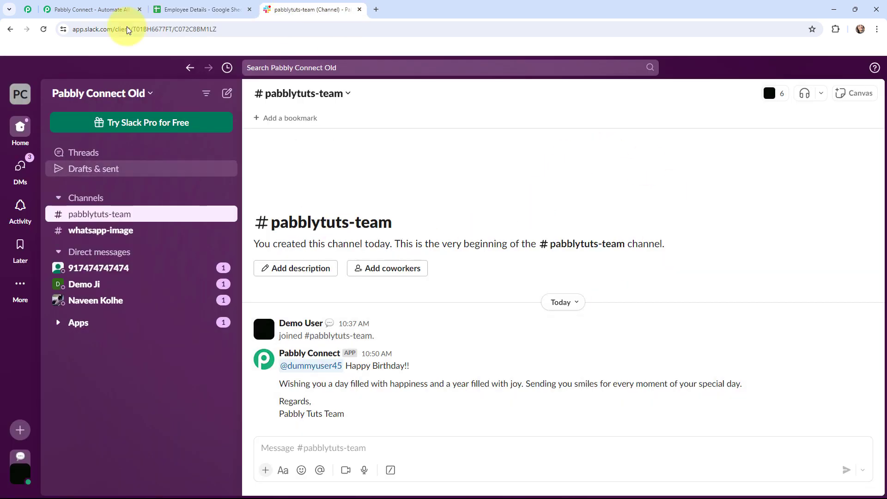
{"action": "left_click", "coordinate": [82, 9]}
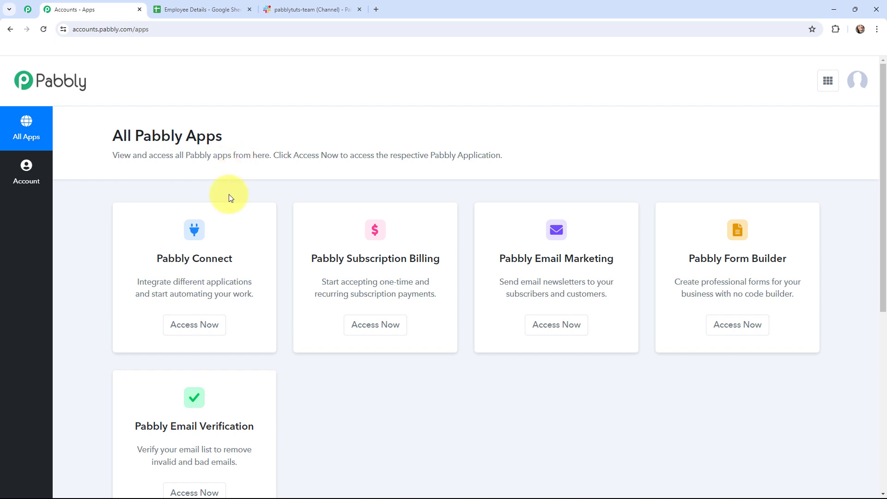
{"action": "left_click", "coordinate": [196, 326]}
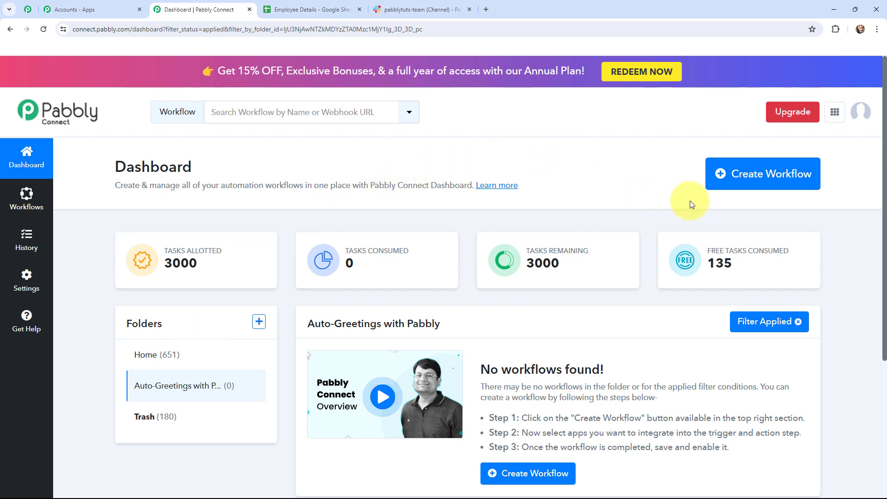
{"action": "left_click", "coordinate": [739, 176]}
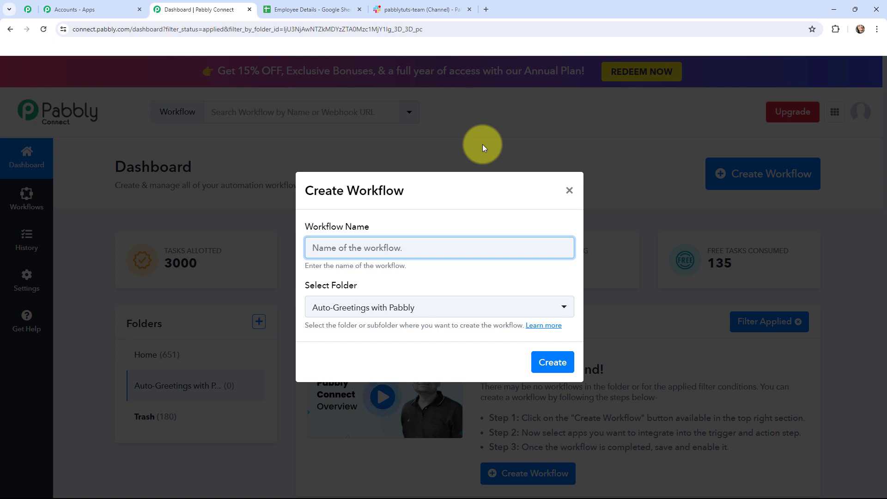
{"action": "type", "text": "Post Birthday Wishes on Slack Channel from Google Sheets"}
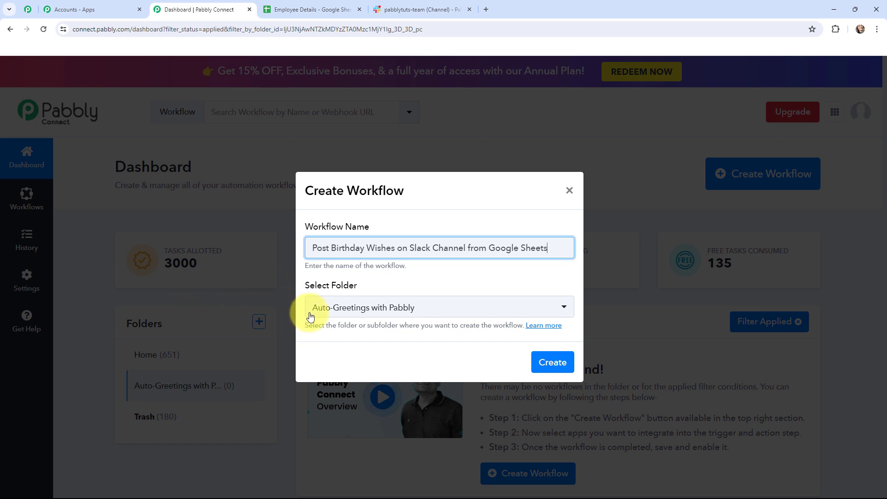
{"action": "left_click", "coordinate": [551, 364]}
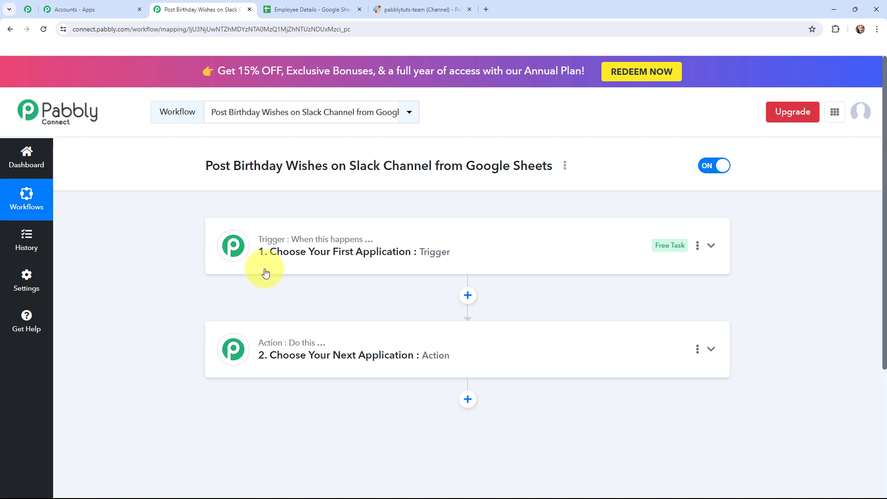
Step: Review the pabblytuts-team Slack channel and the Employee Details spreadsheet, and return to the Pabbly Connect workflow
{"action": "mouse_move", "coordinate": [273, 243]}
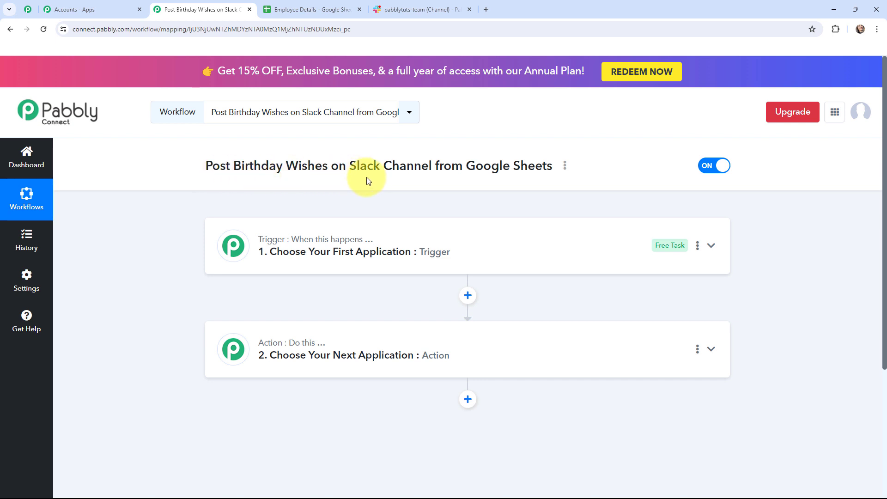
{"action": "left_click", "coordinate": [431, 9]}
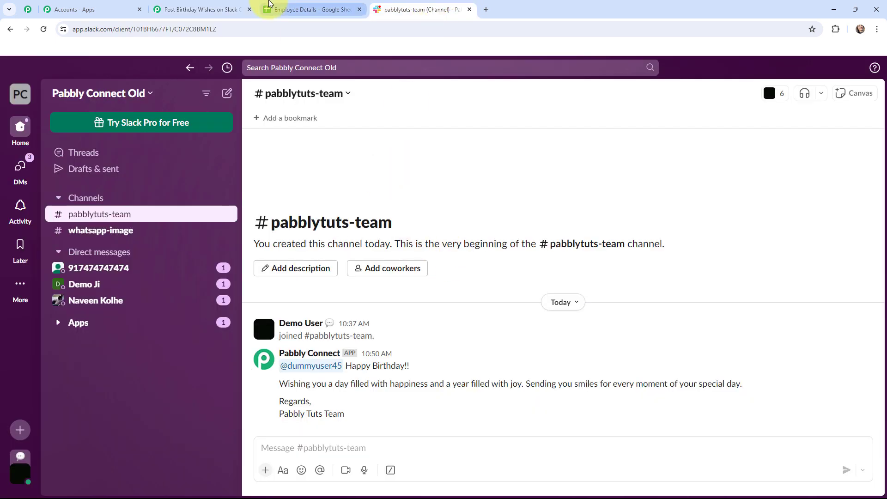
{"action": "left_click", "coordinate": [269, 6]}
{"action": "left_click", "coordinate": [257, 365]}
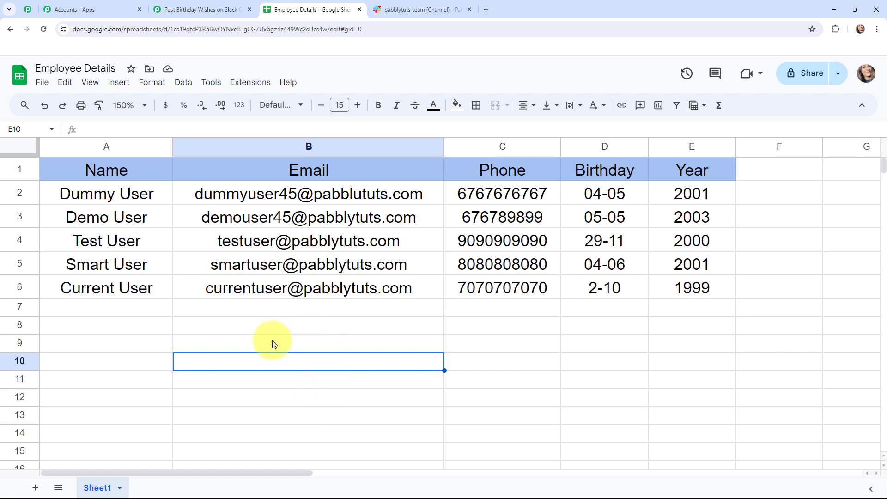
{"action": "left_click", "coordinate": [423, 9]}
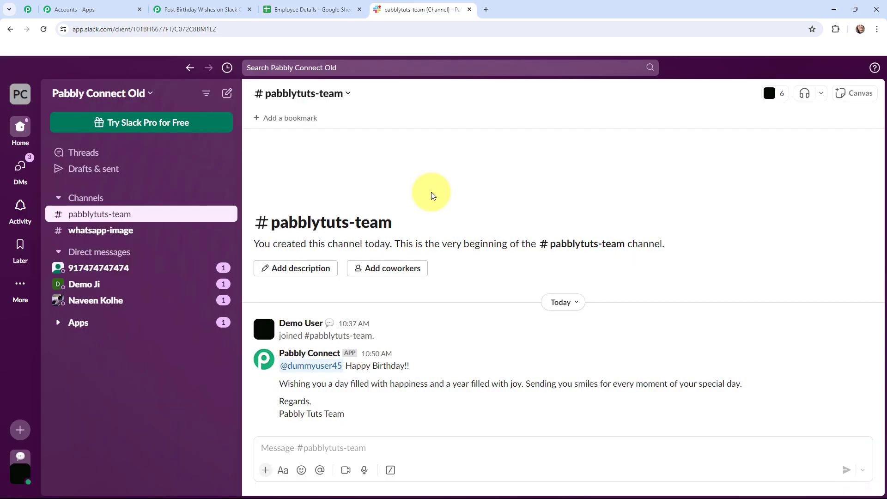
{"action": "left_click", "coordinate": [199, 9]}
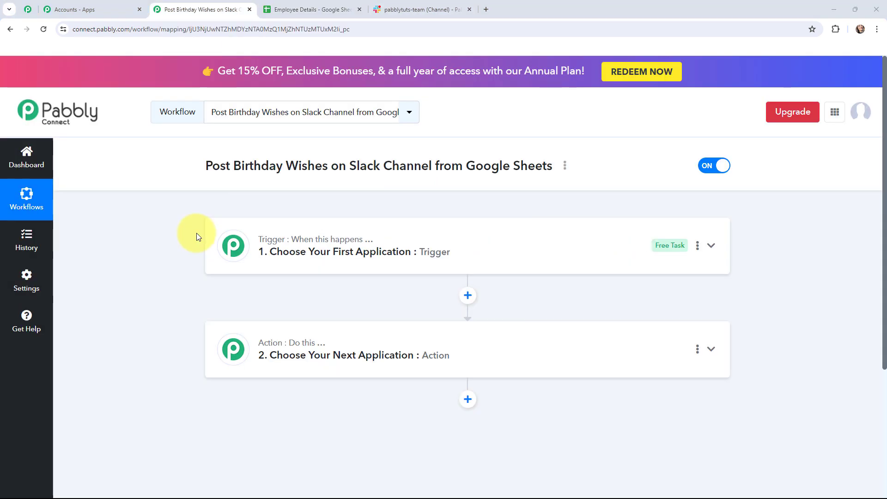
Step: Choose Schedule by Pabbly as the trigger application of the workflow
{"action": "left_click", "coordinate": [267, 311]}
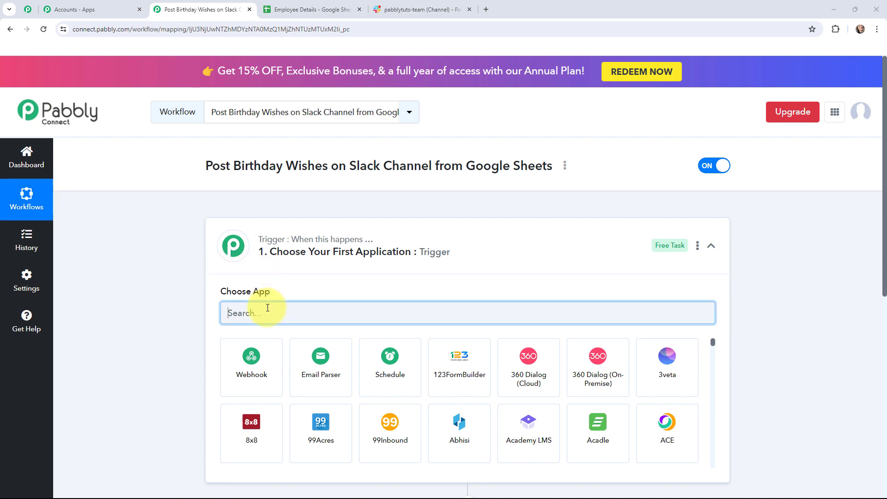
{"action": "type", "text": "sched"}
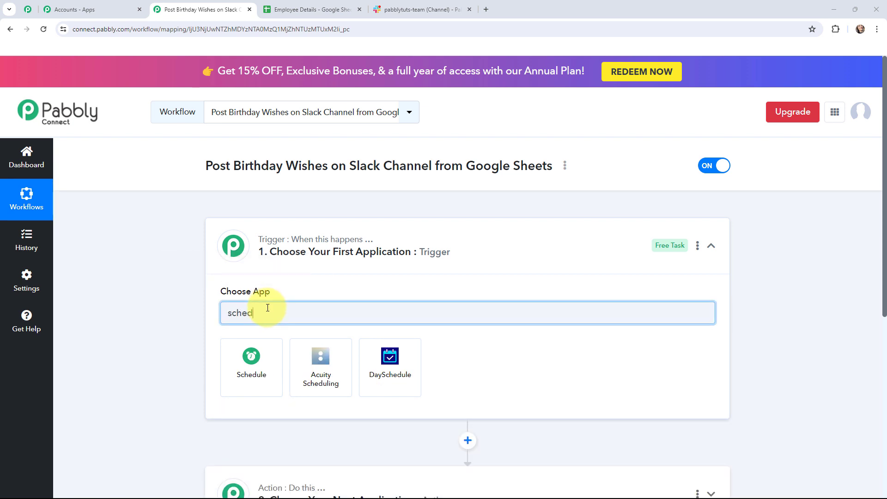
{"action": "left_click", "coordinate": [255, 360]}
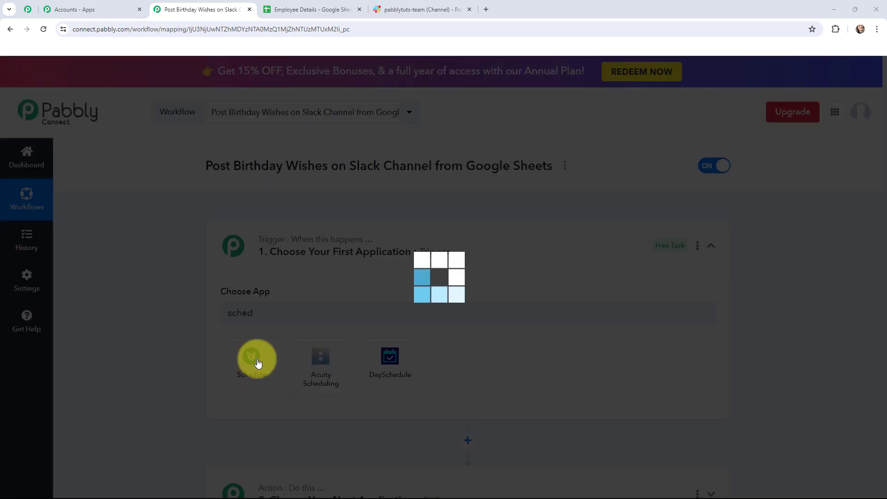
Step: Schedule the workflow to run every day at 08:00 and save the trigger
{"action": "scroll", "coordinate": [234, 281], "scroll_direction": "down", "scroll_amount": 2}
{"action": "left_click", "coordinate": [286, 282]}
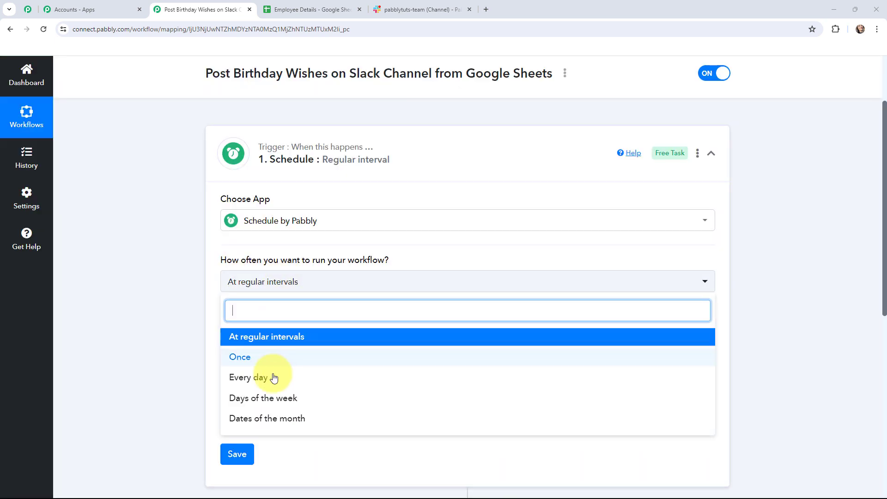
{"action": "left_click", "coordinate": [275, 378]}
{"action": "left_click", "coordinate": [241, 327]}
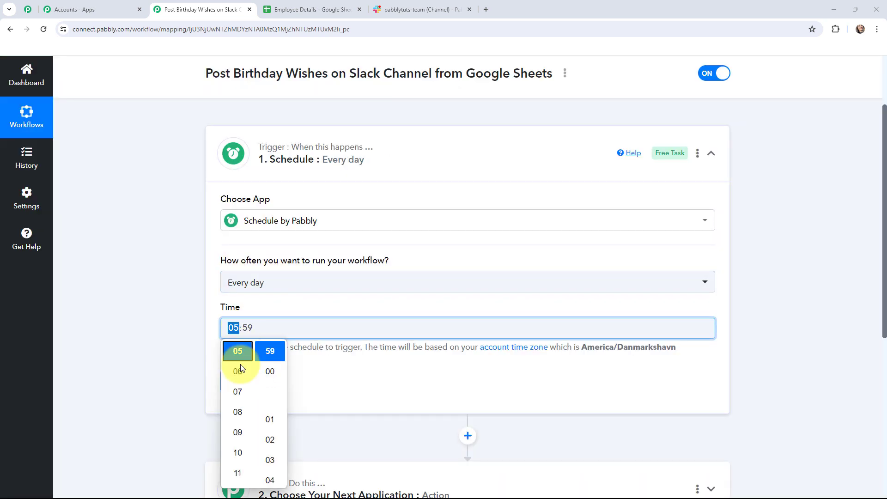
{"action": "left_click", "coordinate": [238, 409]}
{"action": "left_click", "coordinate": [269, 371]}
{"action": "left_click", "coordinate": [181, 318]}
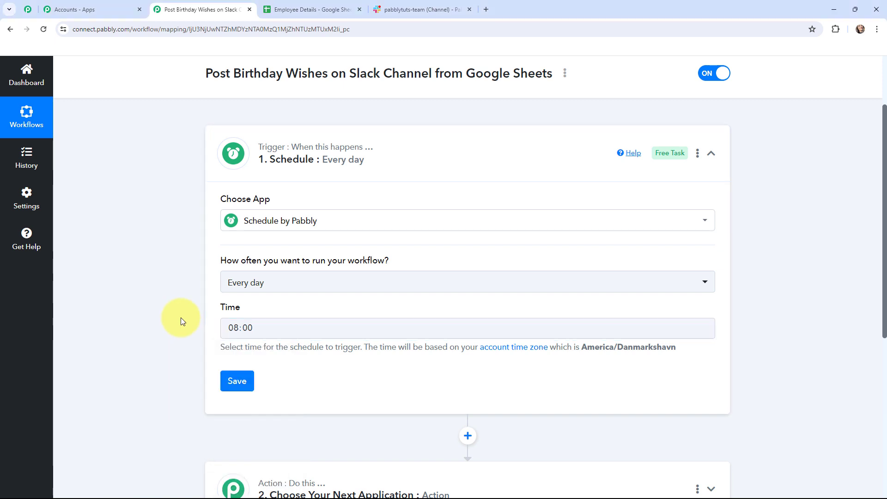
{"action": "left_click", "coordinate": [237, 381]}
{"action": "left_click", "coordinate": [439, 326]}
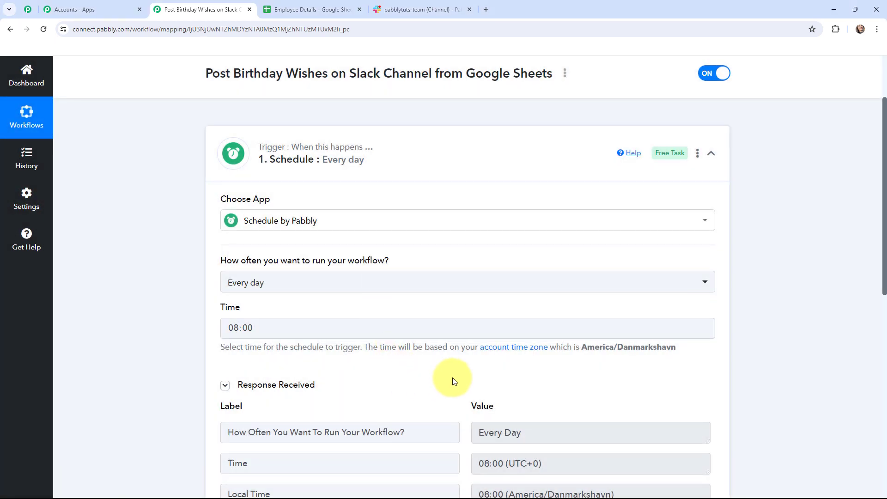
Step: Set the workflow's second step to Date/Time Formatter (Pabbly) with the Current Date action event and connect it
{"action": "scroll", "coordinate": [453, 301], "scroll_direction": "down", "scroll_amount": 2}
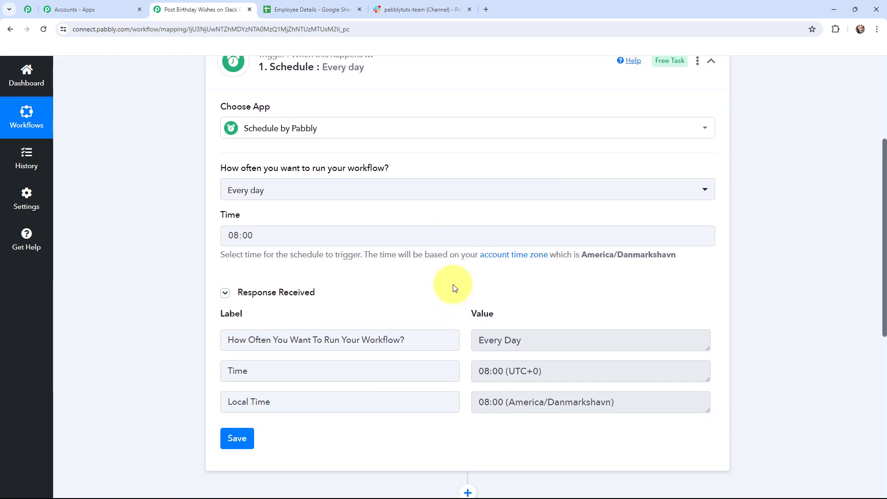
{"action": "scroll", "coordinate": [453, 288], "scroll_direction": "down", "scroll_amount": 3}
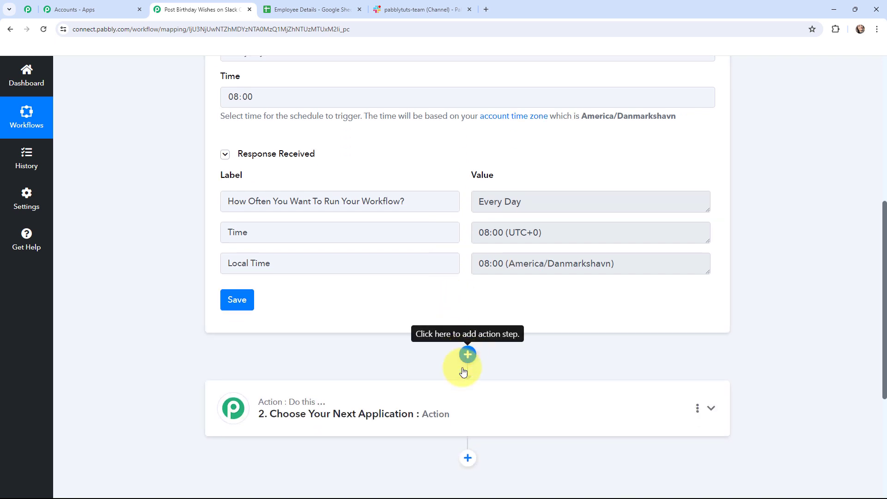
{"action": "left_click", "coordinate": [444, 402]}
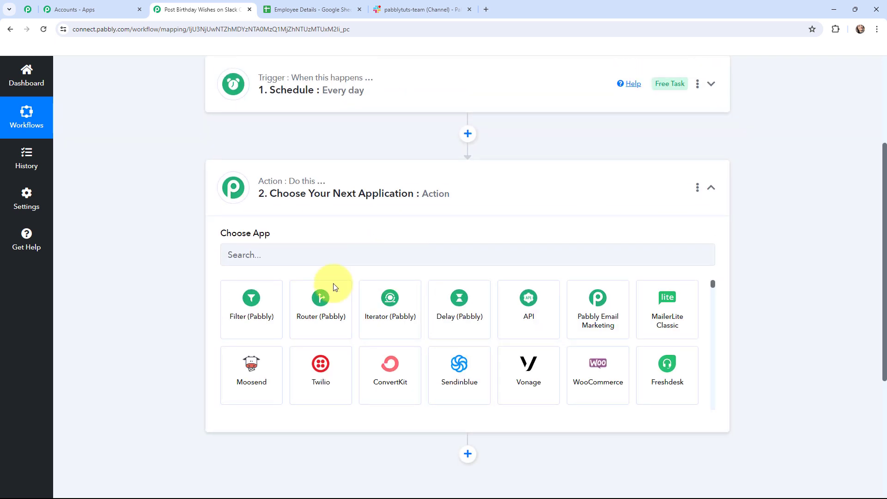
{"action": "left_click", "coordinate": [338, 251]}
{"action": "type", "text": "date"}
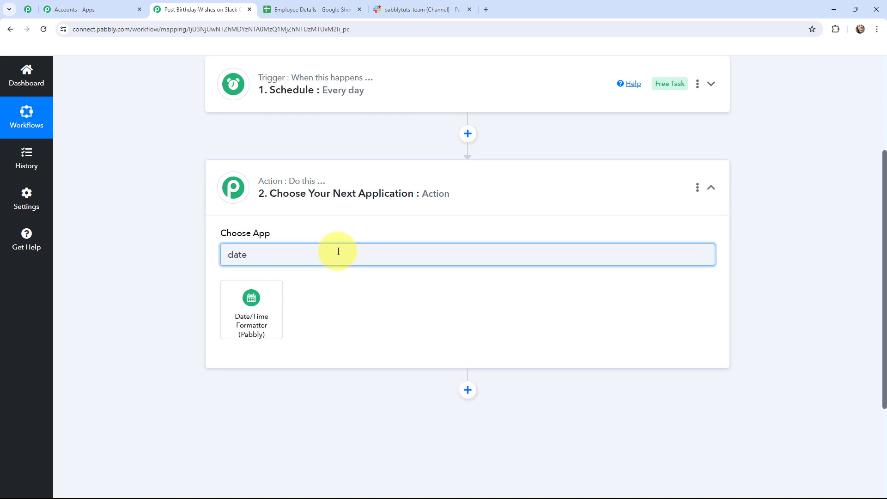
{"action": "left_click", "coordinate": [267, 307]}
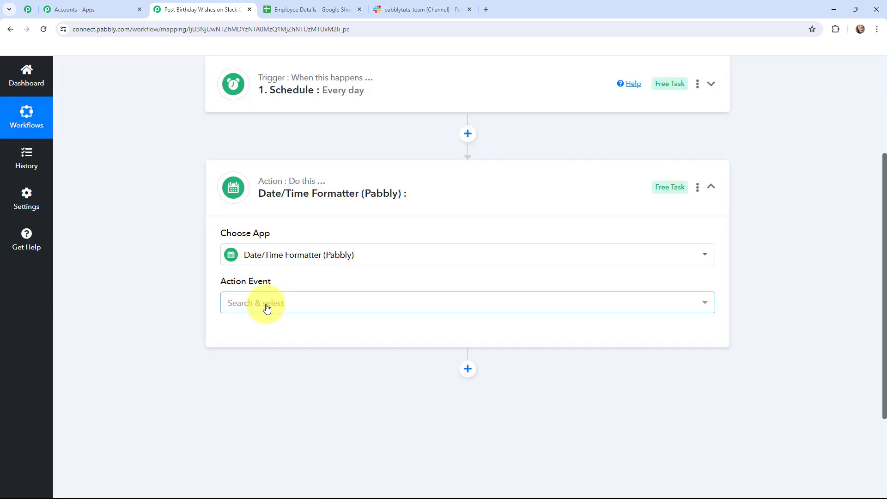
{"action": "left_click", "coordinate": [279, 306]}
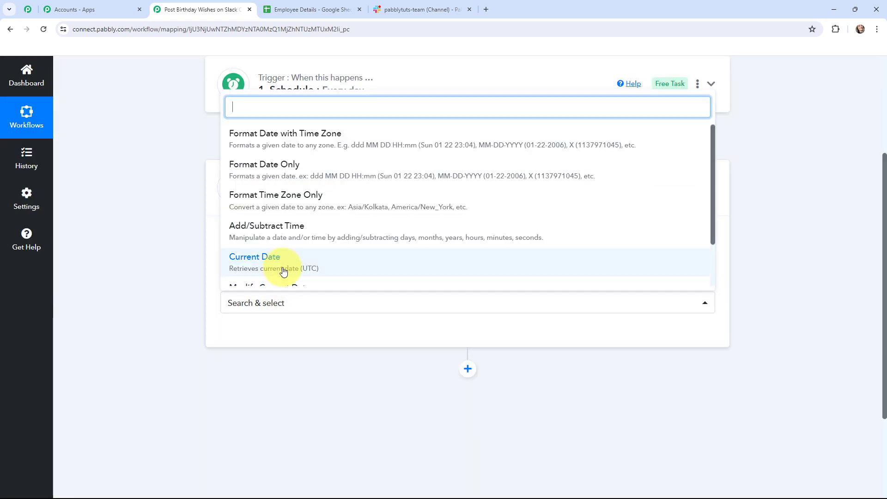
{"action": "left_click", "coordinate": [301, 265]}
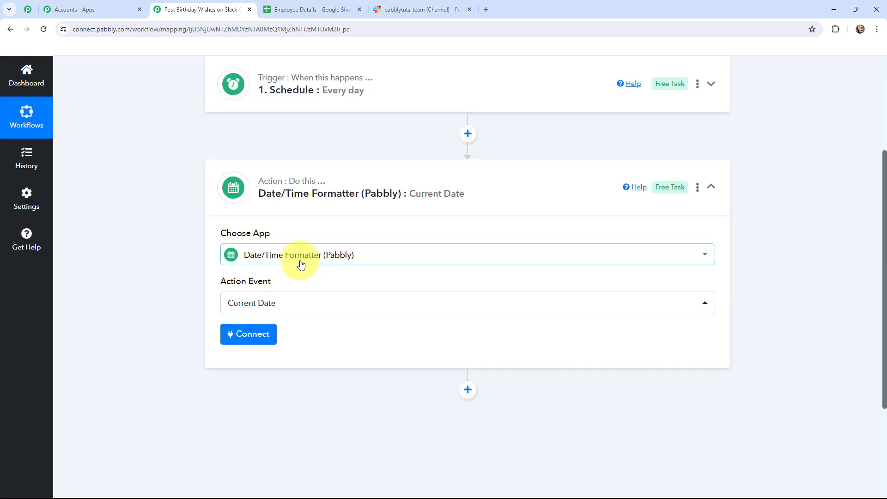
{"action": "left_click", "coordinate": [248, 342]}
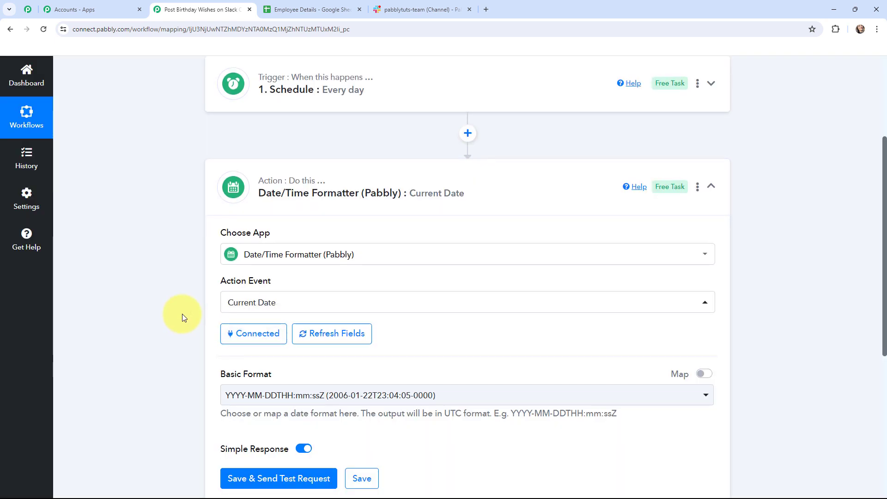
Step: Set the current date's basic format to DD-MM-YYYY, save and send a test request, and check the returned result
{"action": "scroll", "coordinate": [182, 315], "scroll_direction": "down", "scroll_amount": 2}
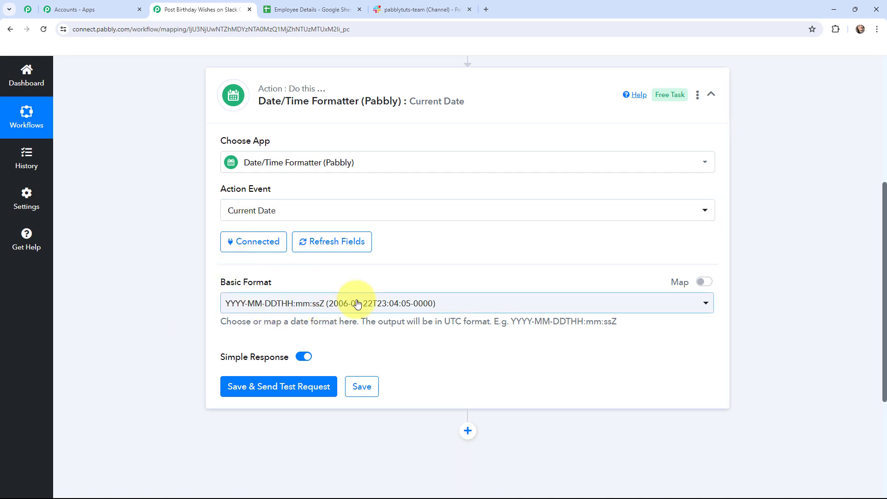
{"action": "left_click", "coordinate": [383, 303]}
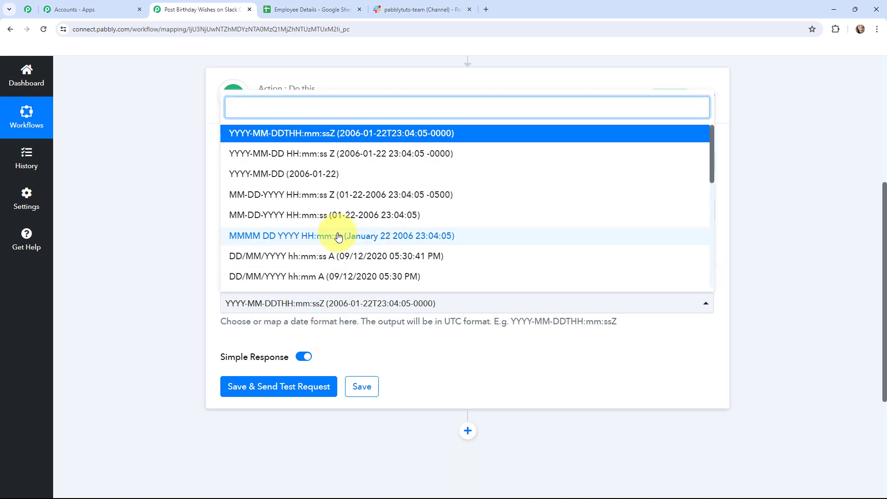
{"action": "scroll", "coordinate": [330, 231], "scroll_direction": "down", "scroll_amount": 3}
{"action": "scroll", "coordinate": [339, 236], "scroll_direction": "down", "scroll_amount": 5}
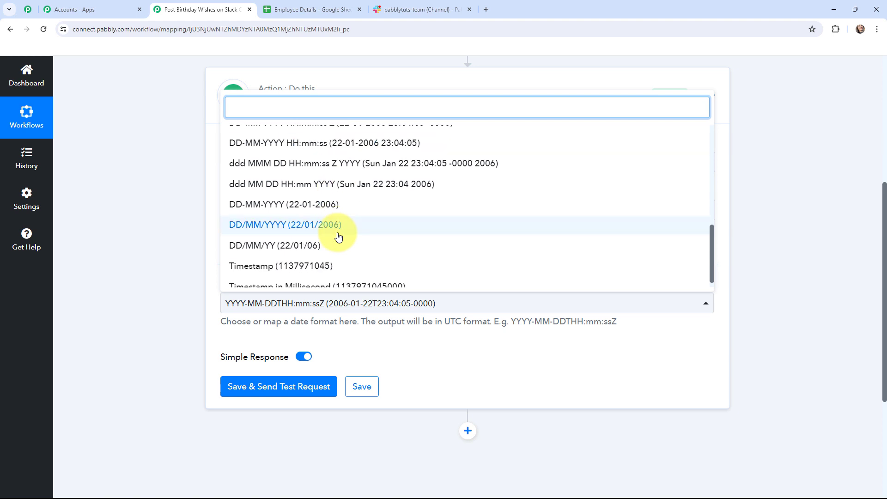
{"action": "left_click", "coordinate": [315, 211]}
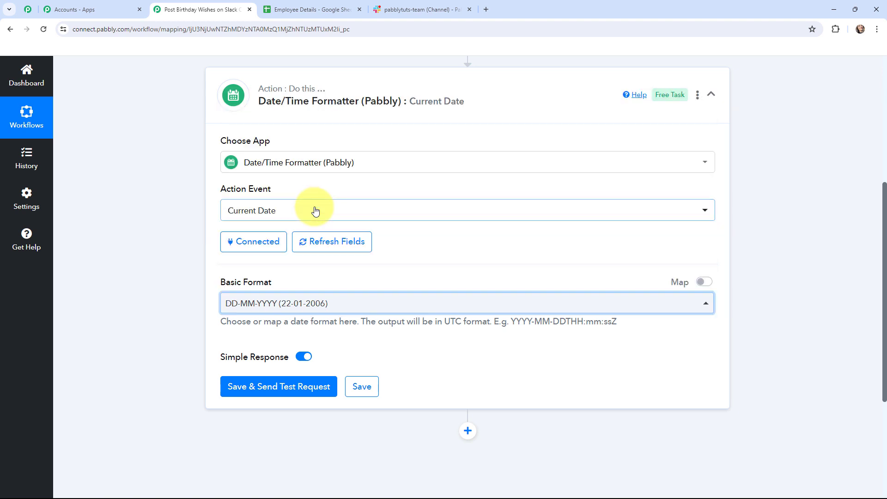
{"action": "left_click", "coordinate": [260, 388]}
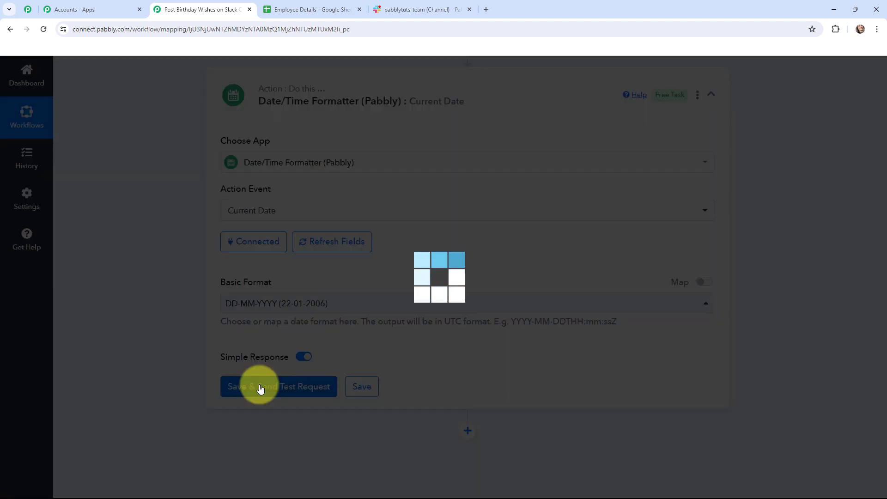
{"action": "scroll", "coordinate": [435, 369], "scroll_direction": "down", "scroll_amount": 2}
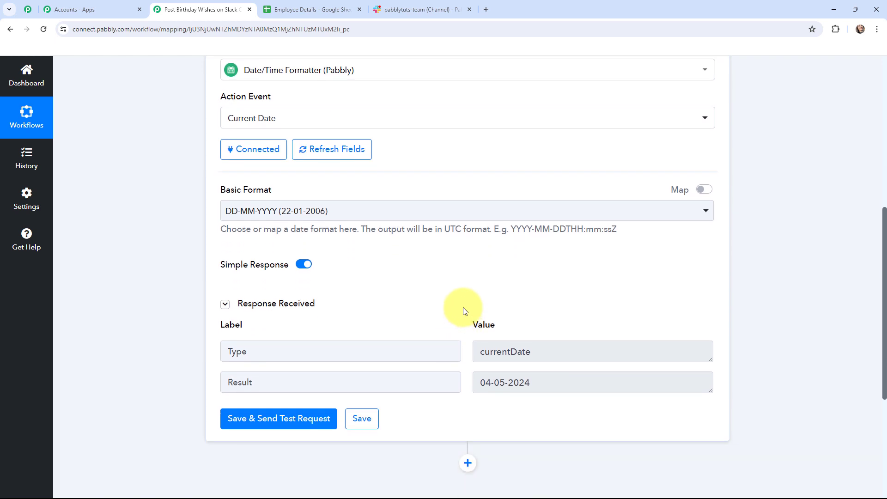
{"action": "left_click_drag", "start_coordinate": [481, 383], "coordinate": [536, 383]}
{"action": "left_click", "coordinate": [536, 383]}
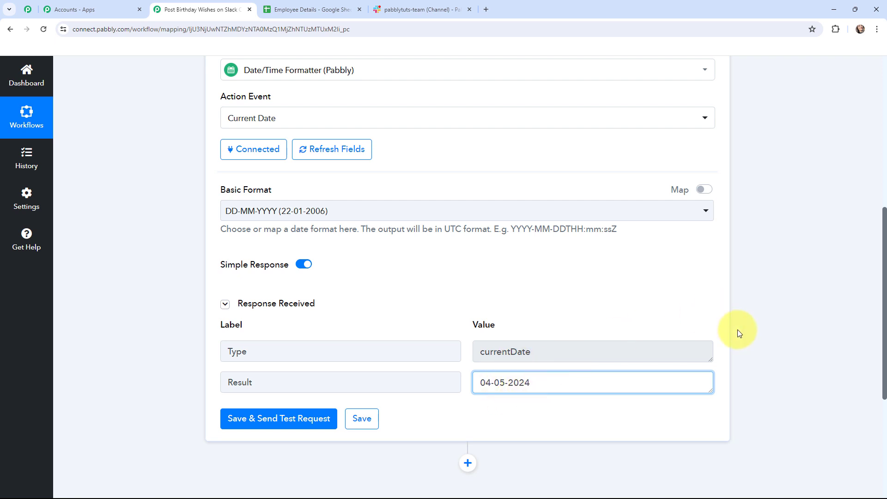
Step: Add a third workflow step using Google Sheets with the Lookup Spreadsheet Rows V1 action event
{"action": "scroll", "coordinate": [738, 329], "scroll_direction": "down", "scroll_amount": 2}
{"action": "left_click", "coordinate": [469, 373]}
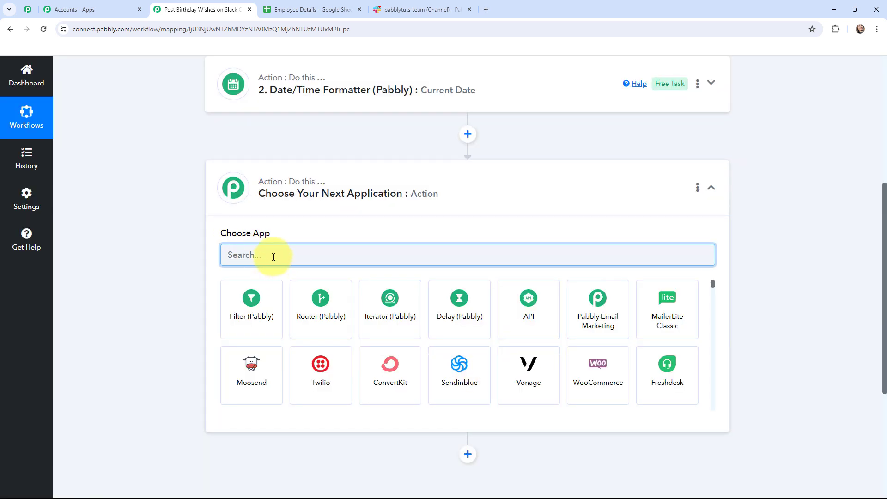
{"action": "left_click", "coordinate": [290, 5]}
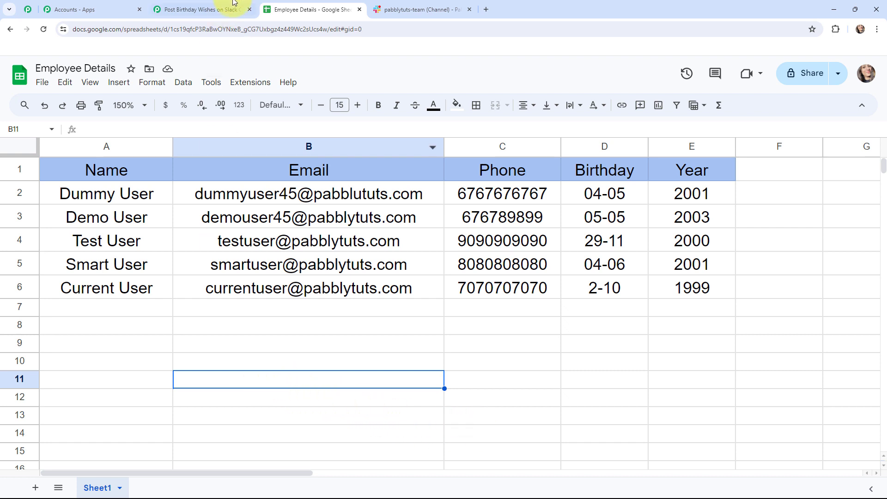
{"action": "left_click", "coordinate": [204, 9]}
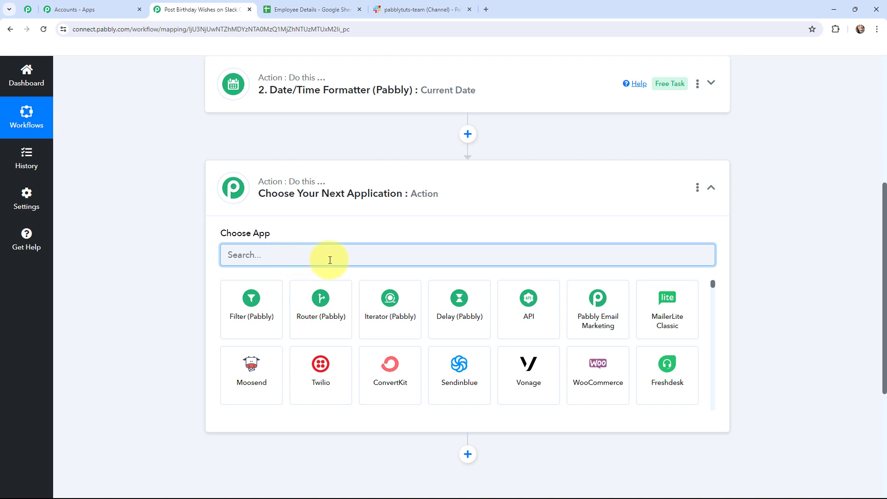
{"action": "type", "text": "google"}
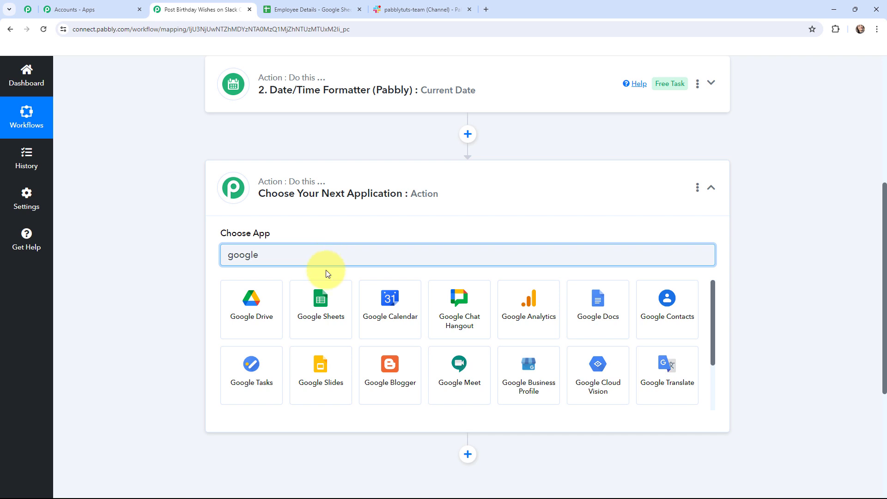
{"action": "left_click", "coordinate": [319, 300]}
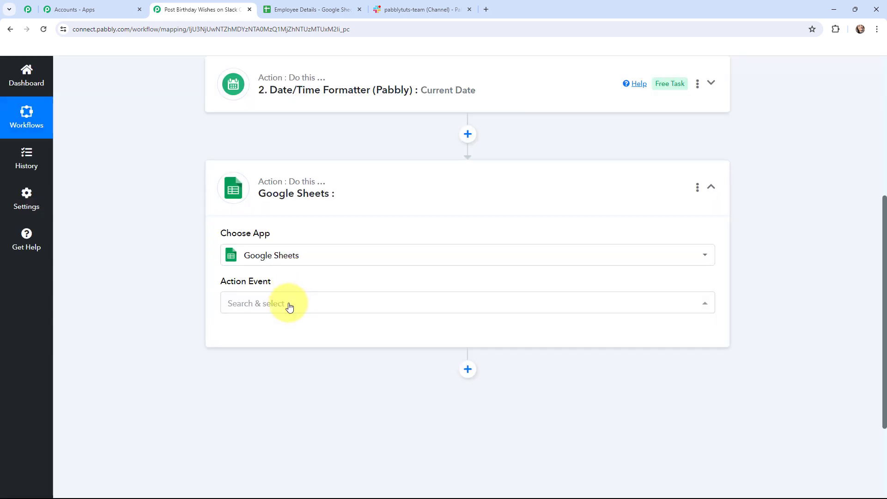
{"action": "left_click", "coordinate": [289, 305]}
{"action": "type", "text": "loo"}
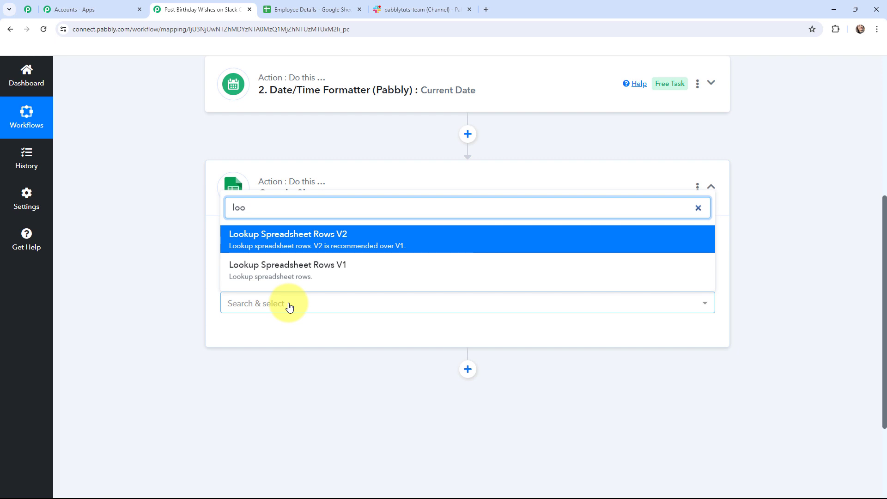
{"action": "left_click", "coordinate": [301, 268]}
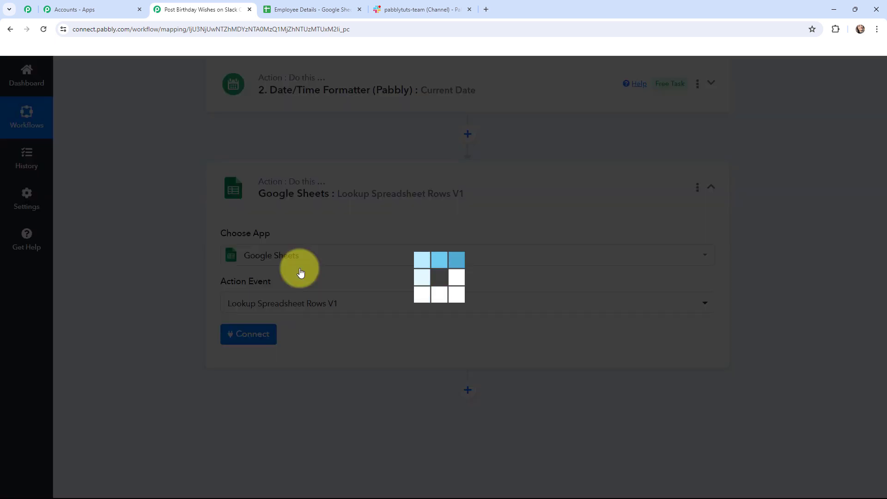
Step: Connect Google Sheets through a new connection by signing in with Google and allowing Pabbly Connect access
{"action": "left_click", "coordinate": [248, 336]}
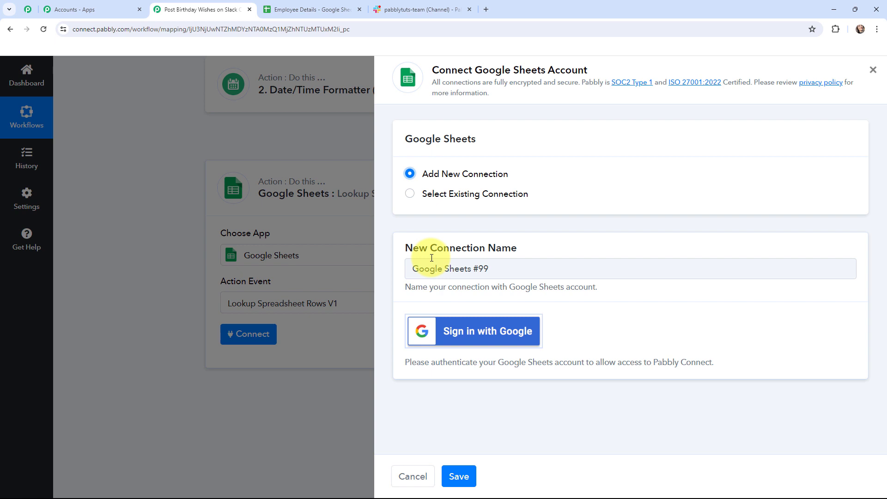
{"action": "left_click", "coordinate": [461, 337]}
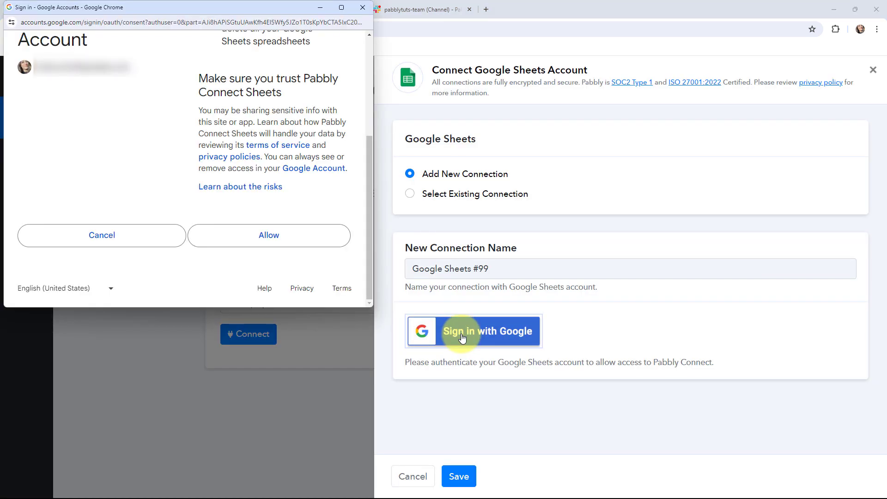
{"action": "left_click", "coordinate": [273, 237]}
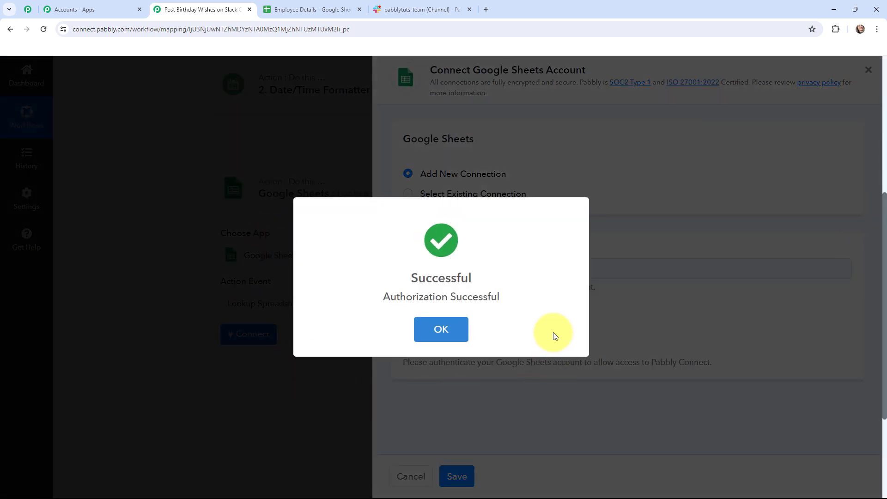
{"action": "left_click", "coordinate": [431, 336]}
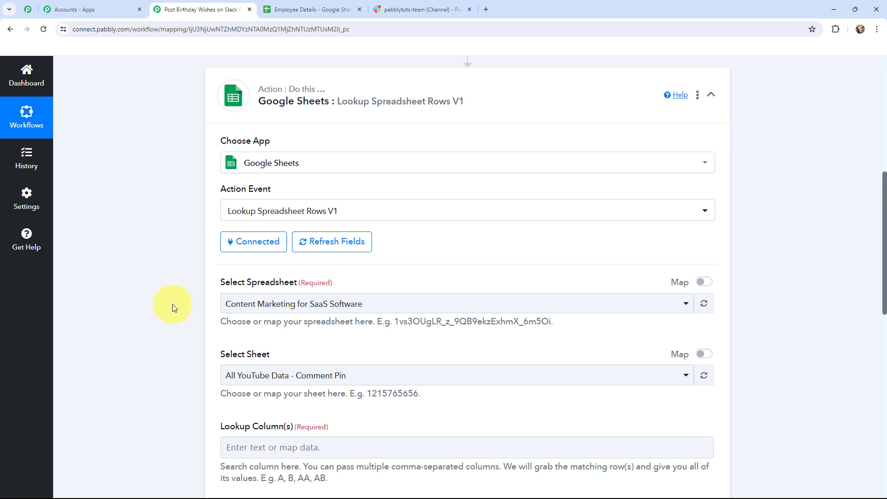
Step: Select the Employee Details spreadsheet for the Google Sheets row lookup
{"action": "left_click", "coordinate": [296, 7]}
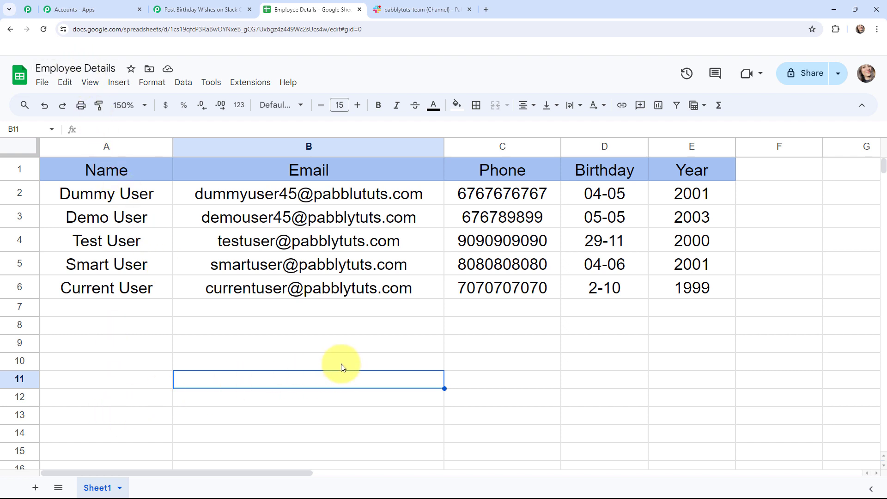
{"action": "left_click", "coordinate": [199, 9]}
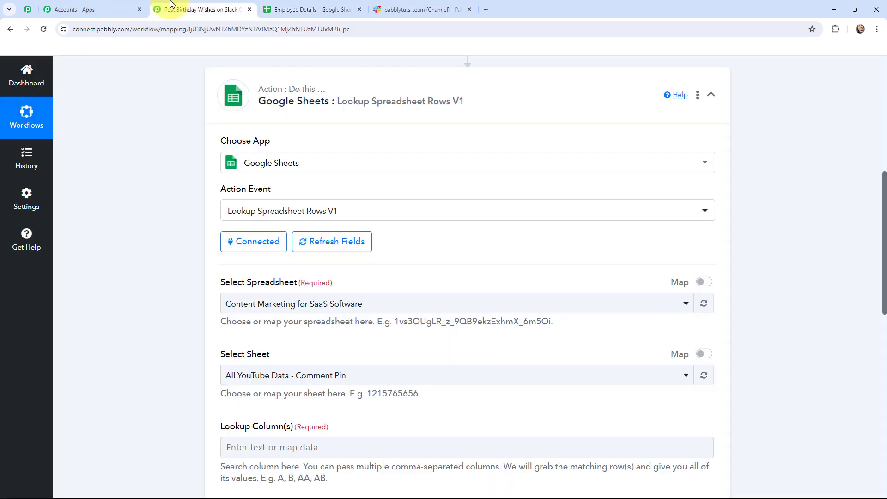
{"action": "left_click", "coordinate": [307, 308]}
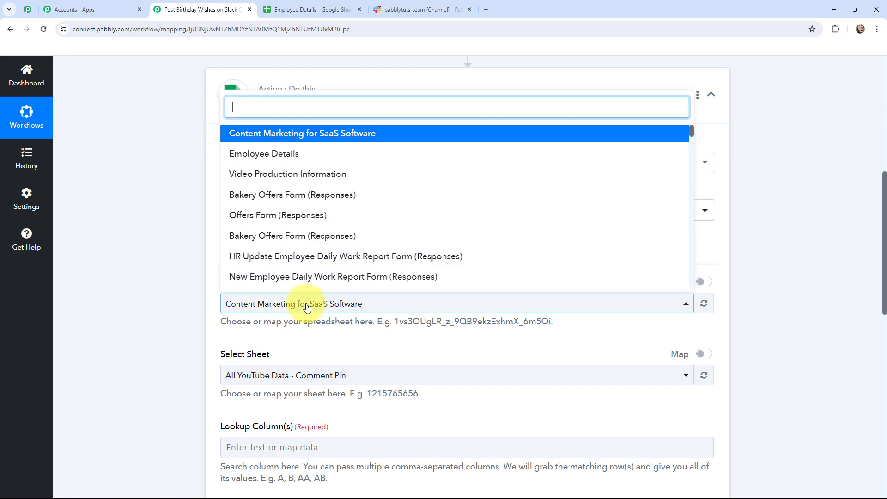
{"action": "left_click", "coordinate": [271, 159]}
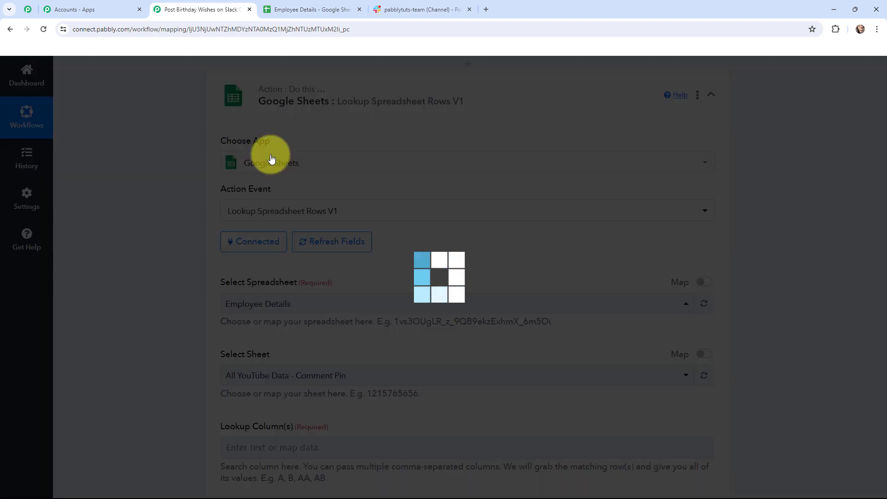
{"action": "scroll", "coordinate": [185, 286], "scroll_direction": "down", "scroll_amount": 1}
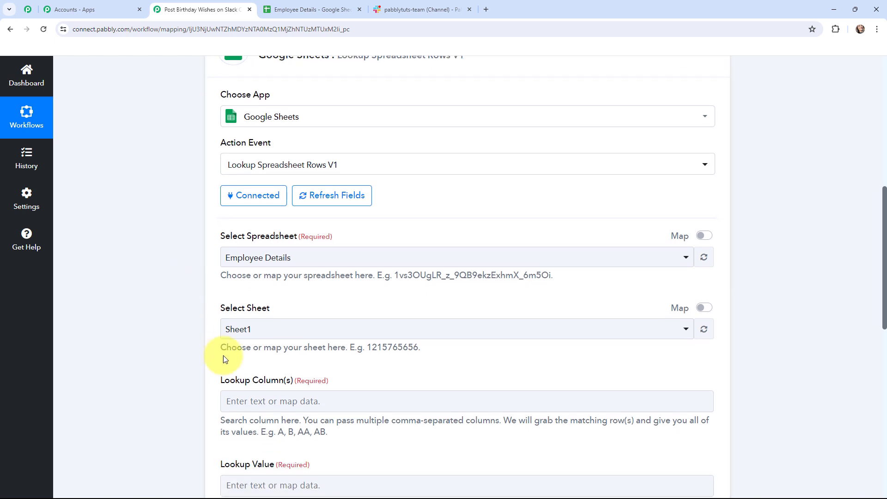
Step: Check the Employee Details sheet for the Birthday column and set the lookup column to D
{"action": "scroll", "coordinate": [171, 241], "scroll_direction": "down", "scroll_amount": 4}
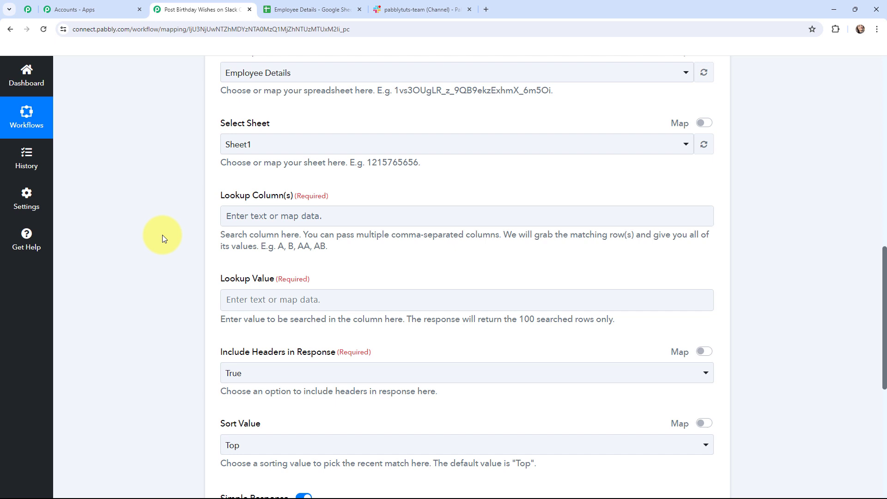
{"action": "left_click", "coordinate": [324, 9]}
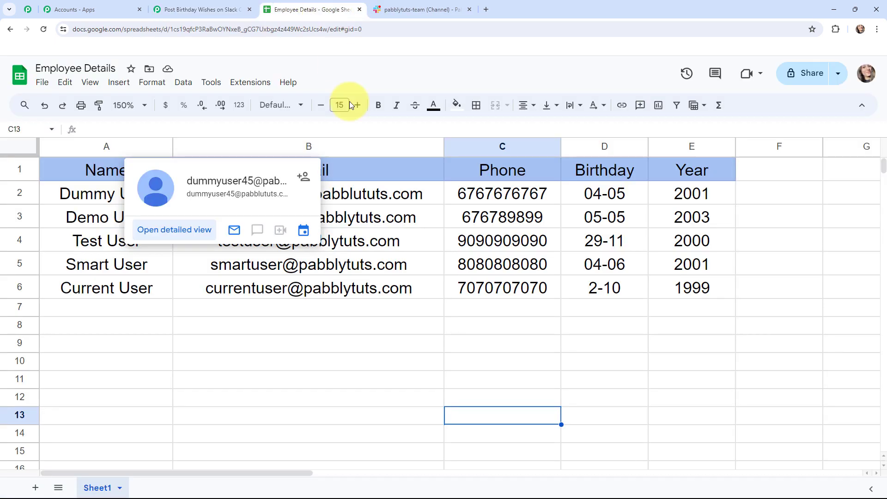
{"action": "left_click", "coordinate": [596, 384]}
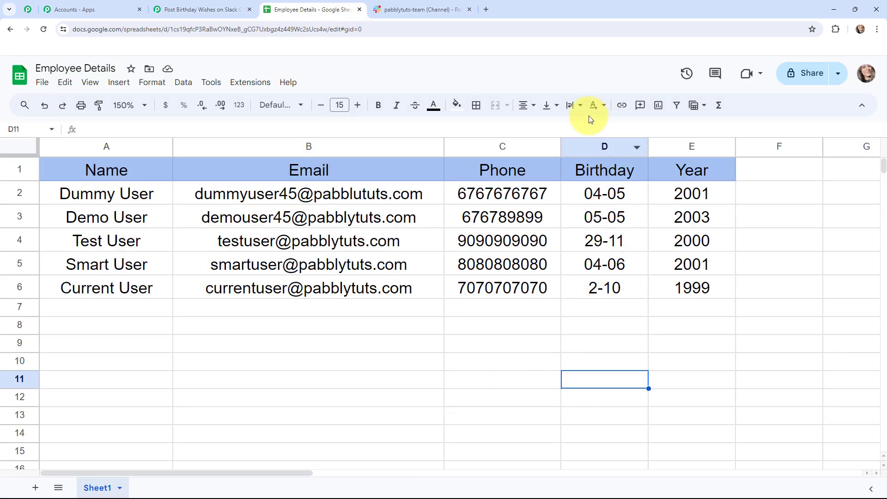
{"action": "left_click", "coordinate": [206, 9]}
{"action": "left_click", "coordinate": [269, 220]}
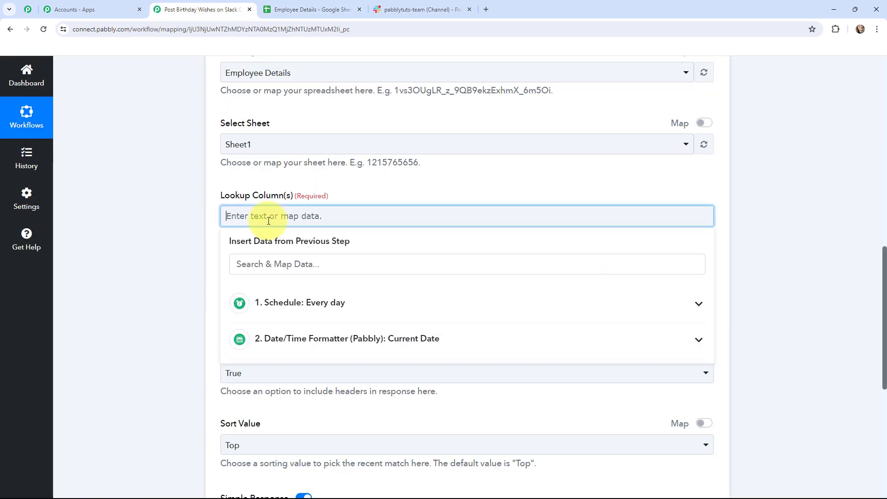
{"action": "type", "text": "D"}
{"action": "left_click", "coordinate": [184, 220]}
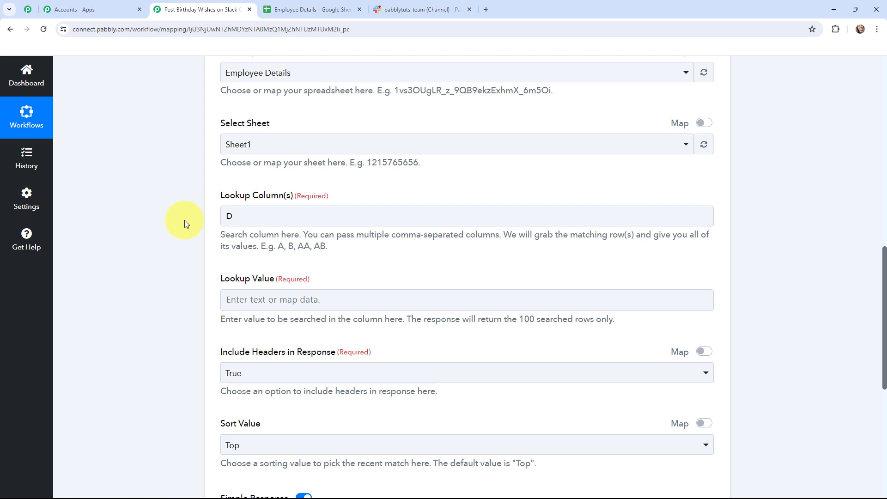
Step: Insert a Text Formatter by Pabbly step with the Split Text event between the date formatter and the Google Sheets lookup, and connect it
{"action": "left_click", "coordinate": [328, 9]}
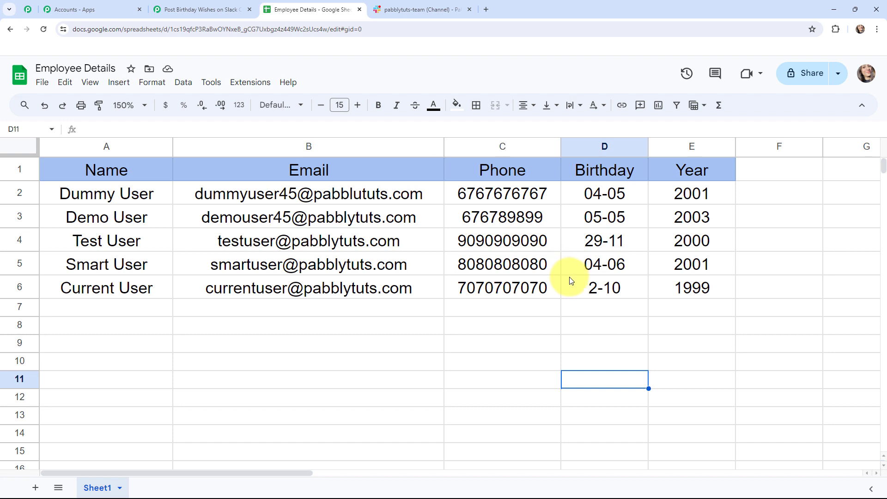
{"action": "left_click", "coordinate": [181, 4]}
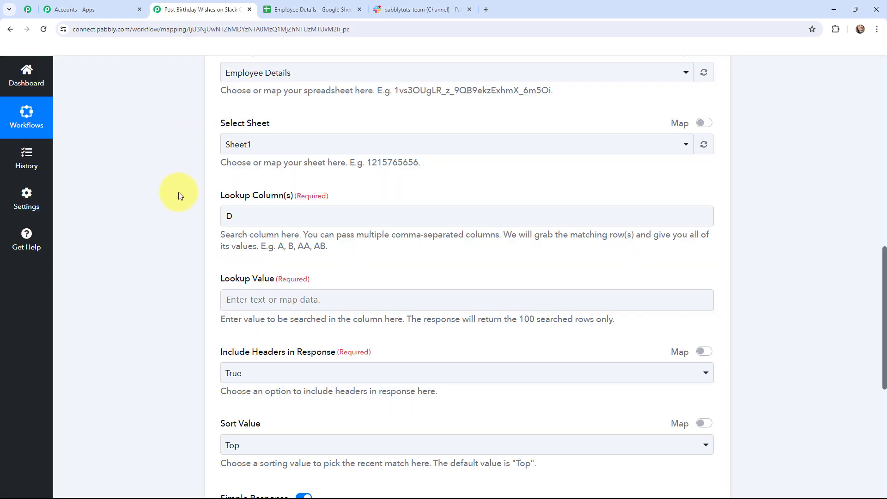
{"action": "scroll", "coordinate": [176, 195], "scroll_direction": "up", "scroll_amount": 9}
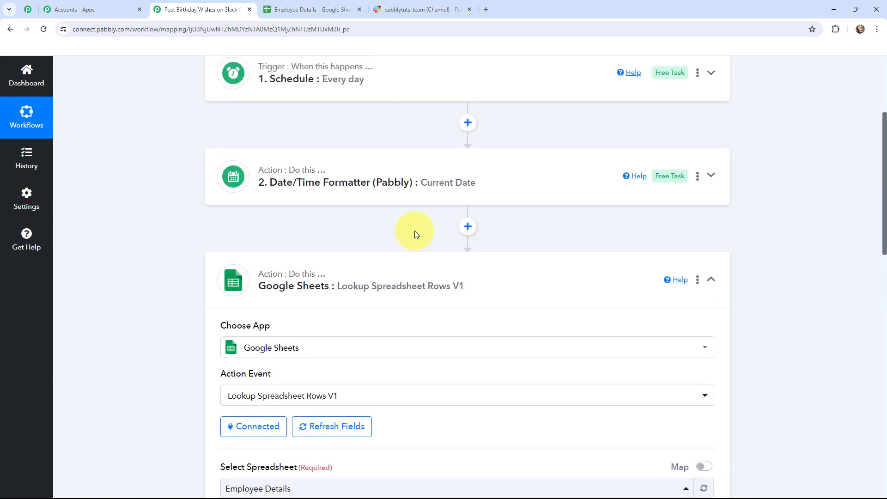
{"action": "left_click", "coordinate": [468, 227]}
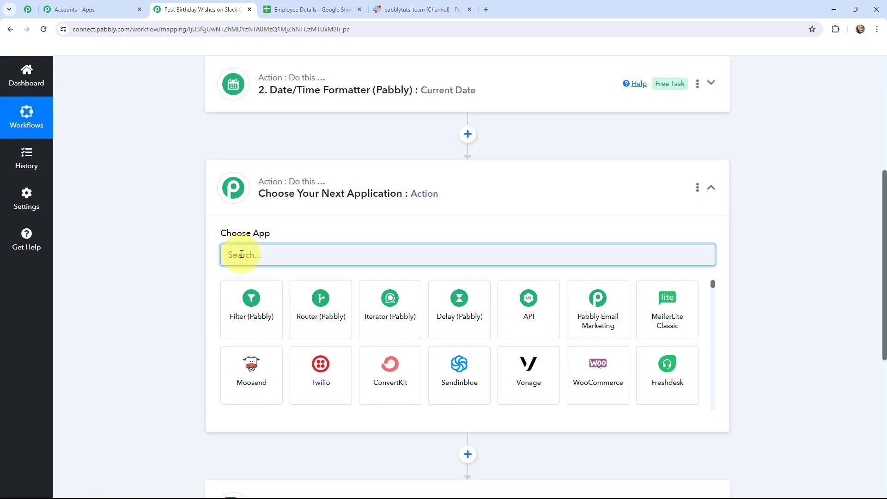
{"action": "type", "text": "TEXT"}
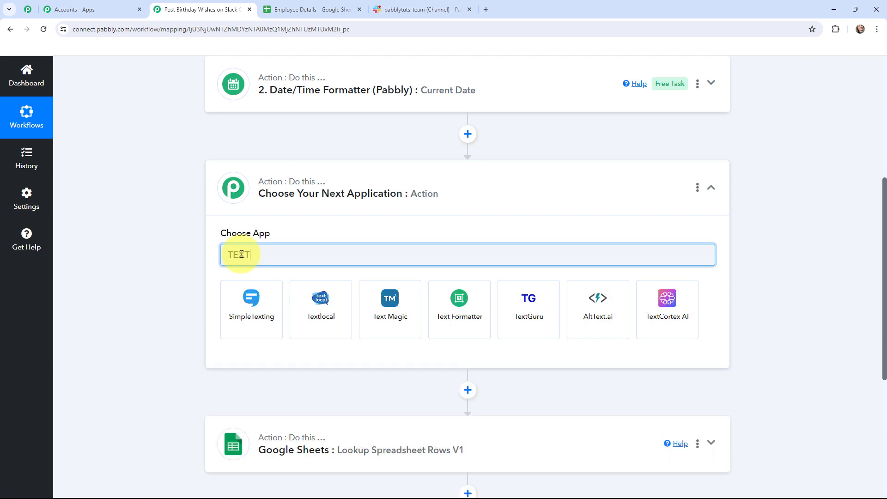
{"action": "left_click", "coordinate": [455, 309]}
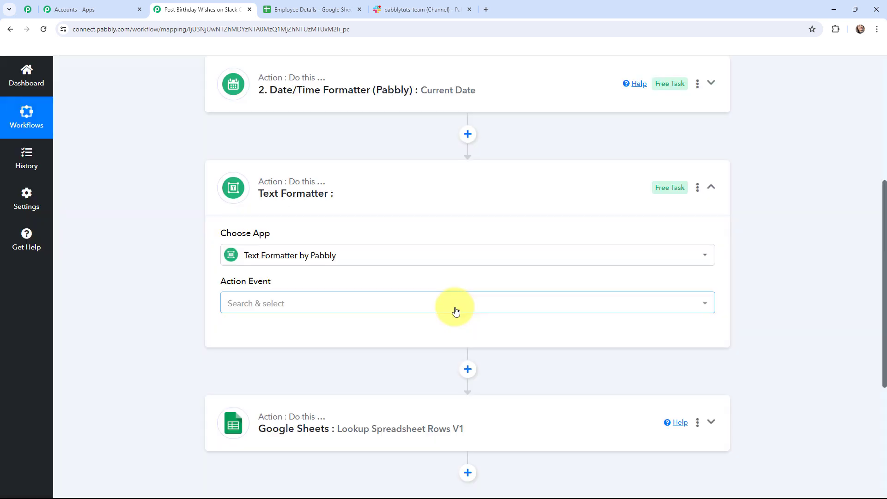
{"action": "left_click", "coordinate": [313, 307]}
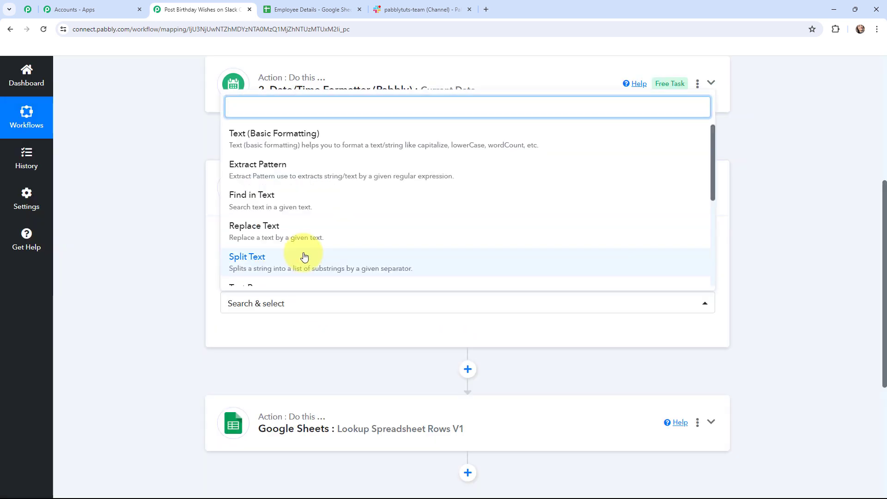
{"action": "left_click", "coordinate": [305, 258]}
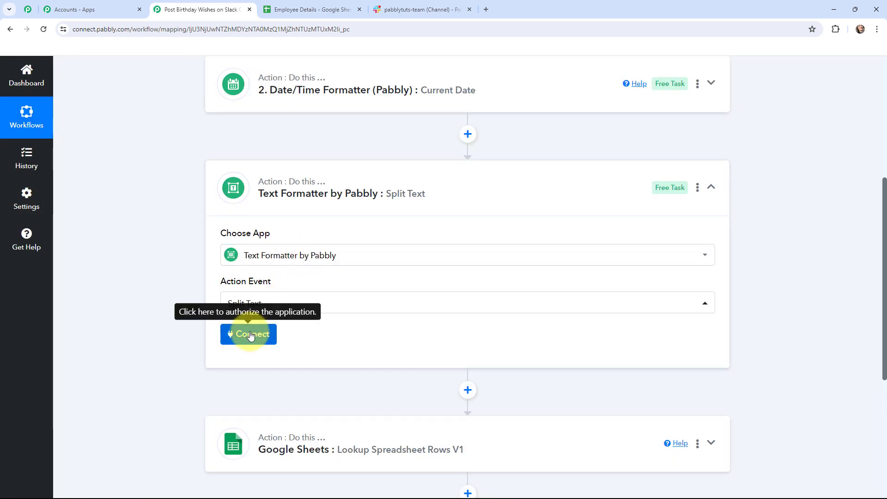
{"action": "left_click", "coordinate": [251, 335]}
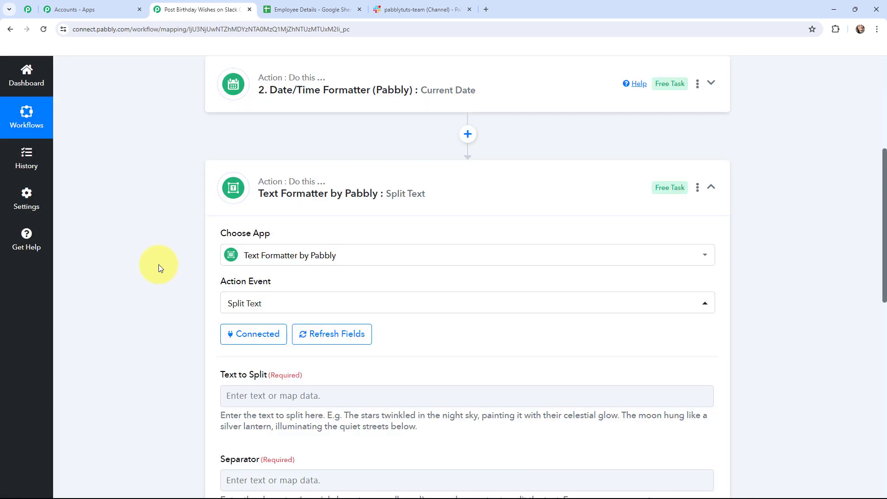
Step: Map the Date/Time Formatter's Result as the text to split and set the separator to "-"
{"action": "scroll", "coordinate": [159, 264], "scroll_direction": "down", "scroll_amount": 3}
{"action": "left_click", "coordinate": [301, 257]}
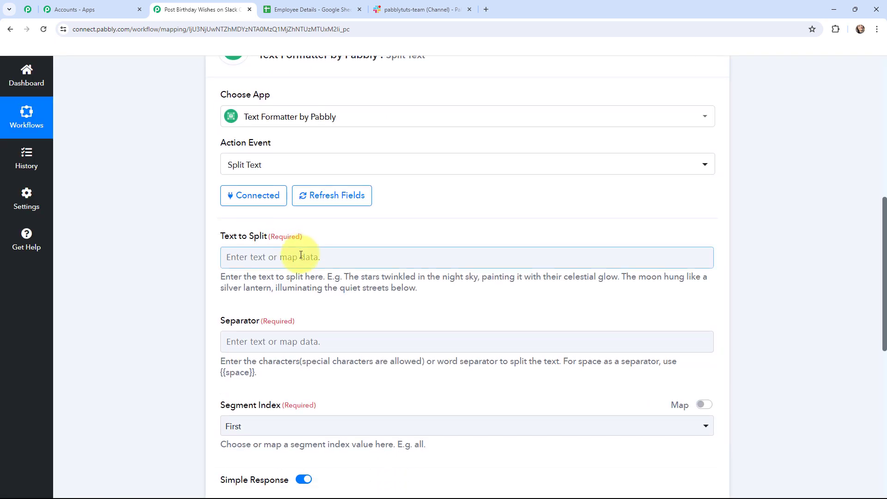
{"action": "left_click", "coordinate": [289, 378]}
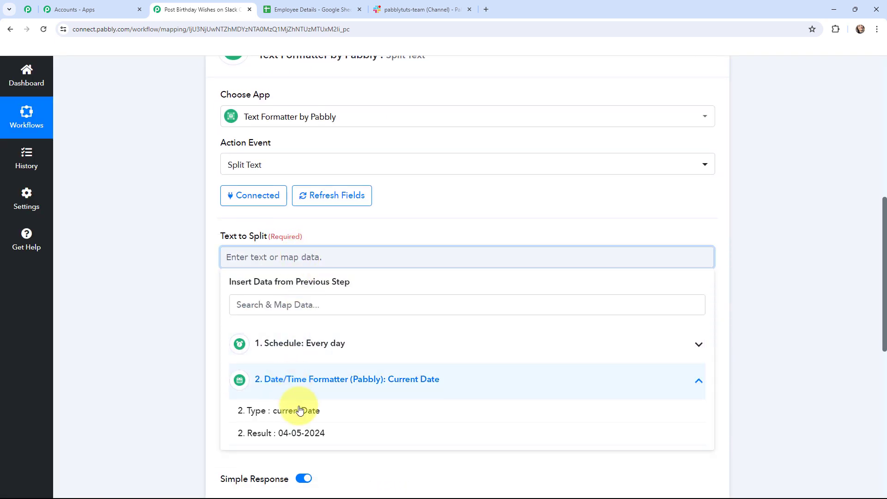
{"action": "left_click", "coordinate": [303, 434]}
{"action": "left_click", "coordinate": [166, 282]}
{"action": "scroll", "coordinate": [231, 250], "scroll_direction": "down", "scroll_amount": 3}
{"action": "left_click", "coordinate": [262, 211]}
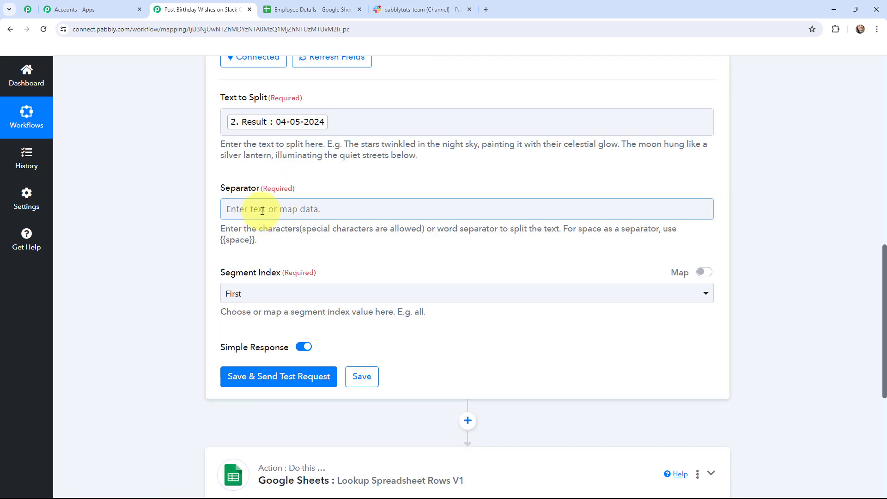
{"action": "type", "text": "-"}
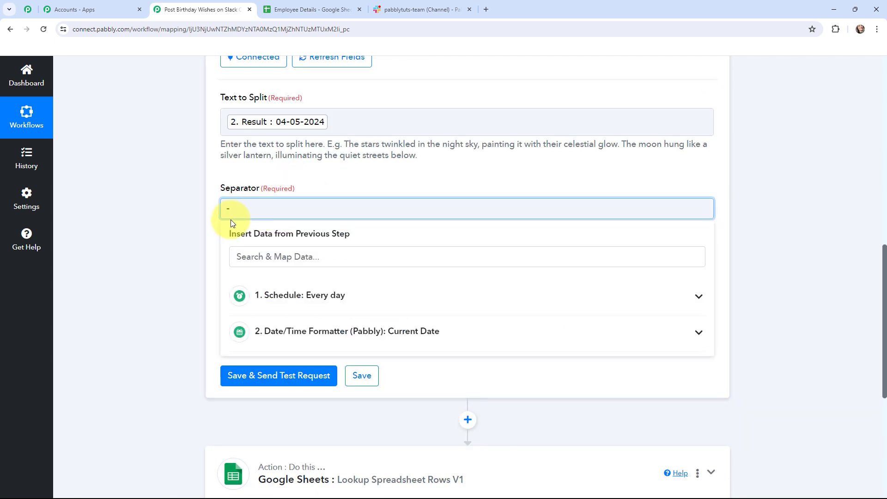
{"action": "left_click", "coordinate": [192, 241]}
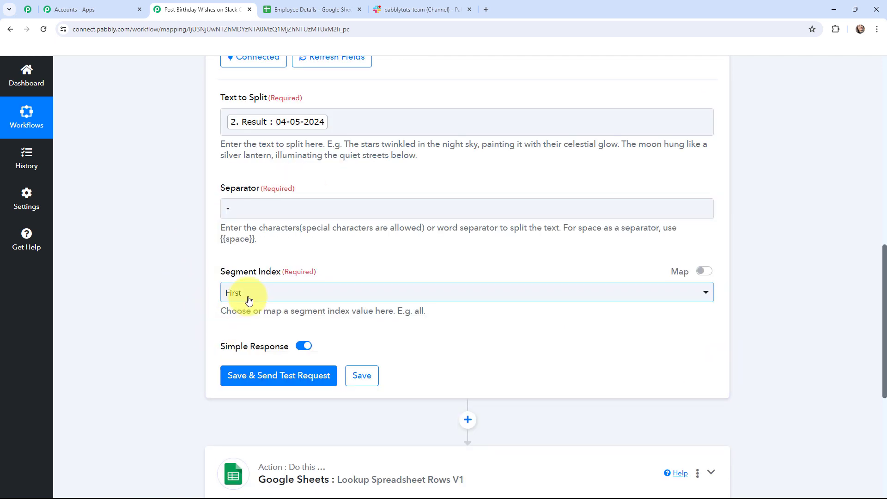
Step: Set the split's segment index to All, then save the Text Formatter step and send its test request
{"action": "left_click", "coordinate": [248, 296]}
{"action": "left_click", "coordinate": [248, 437]}
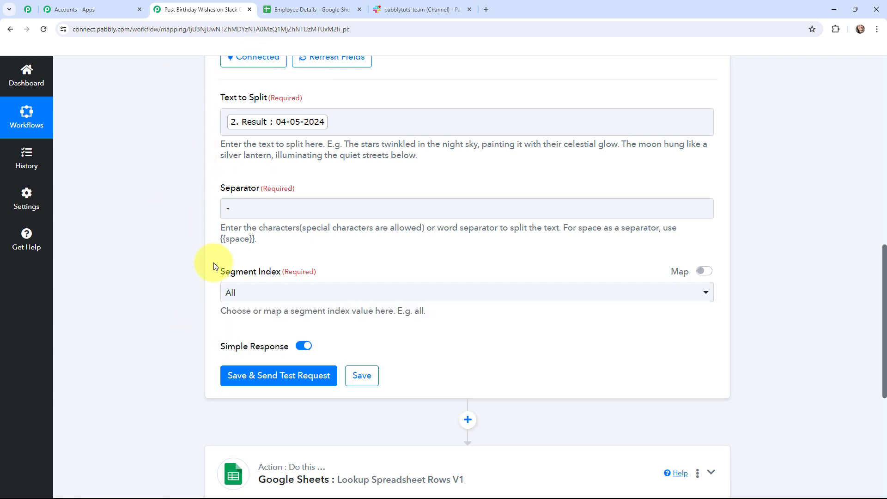
{"action": "left_click", "coordinate": [274, 382]}
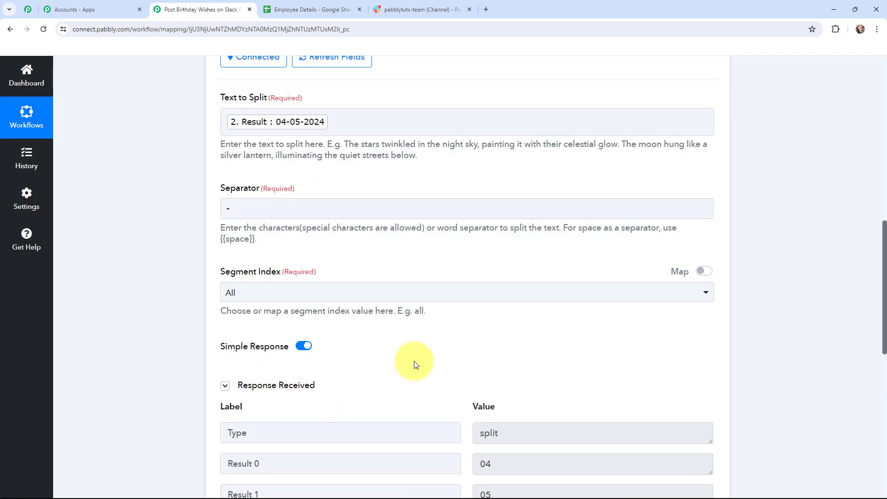
Step: Examine the Text Formatter response for the separate date segments in Result 0, Result 1 and Result 2
{"action": "scroll", "coordinate": [415, 360], "scroll_direction": "down", "scroll_amount": 3}
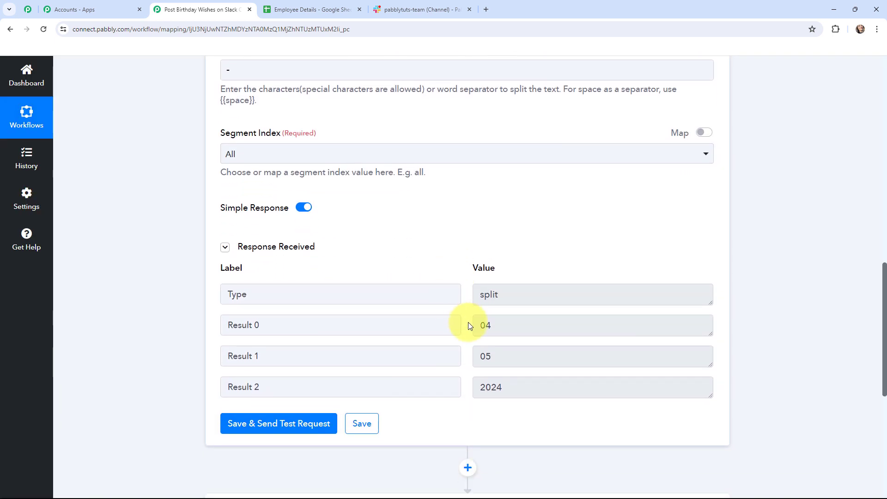
{"action": "left_click", "coordinate": [477, 326]}
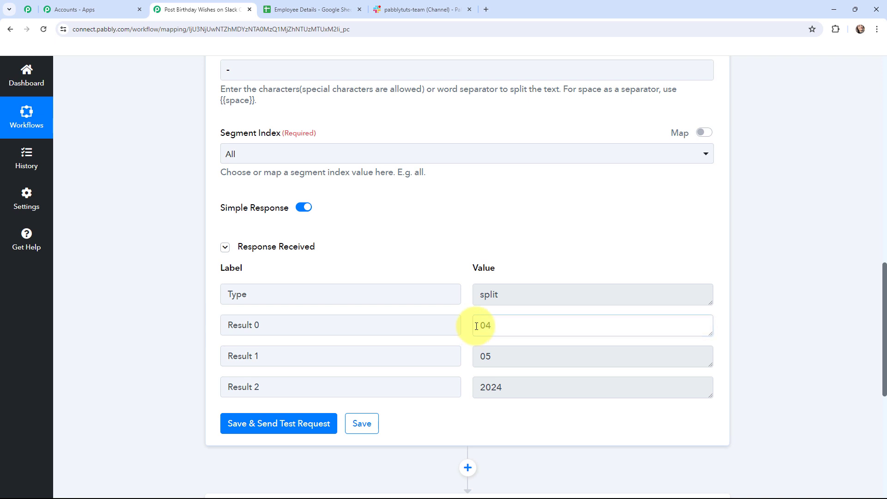
{"action": "double_click", "coordinate": [483, 326]}
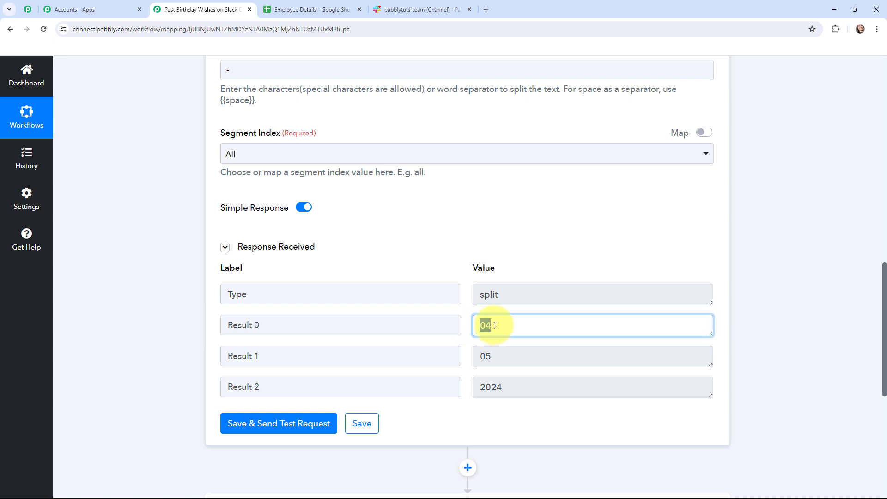
{"action": "left_click", "coordinate": [481, 356]}
{"action": "double_click", "coordinate": [507, 362]}
{"action": "left_click", "coordinate": [481, 388]}
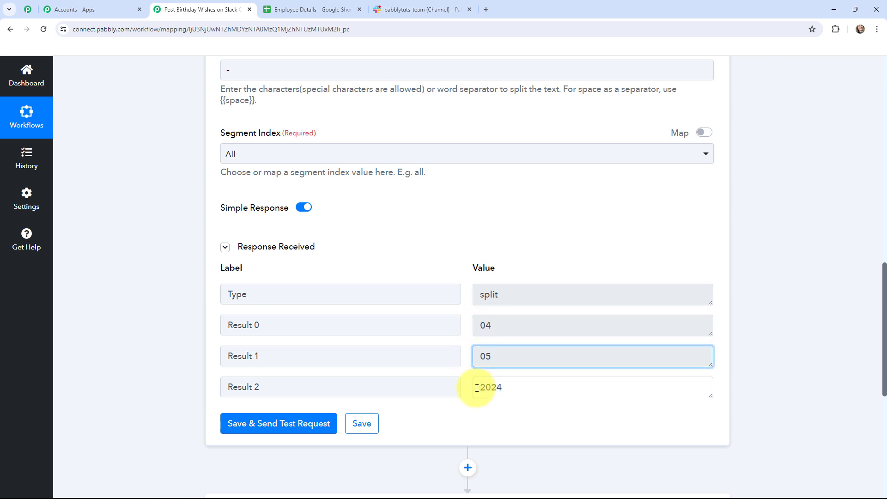
{"action": "double_click", "coordinate": [511, 389]}
{"action": "left_click", "coordinate": [169, 249]}
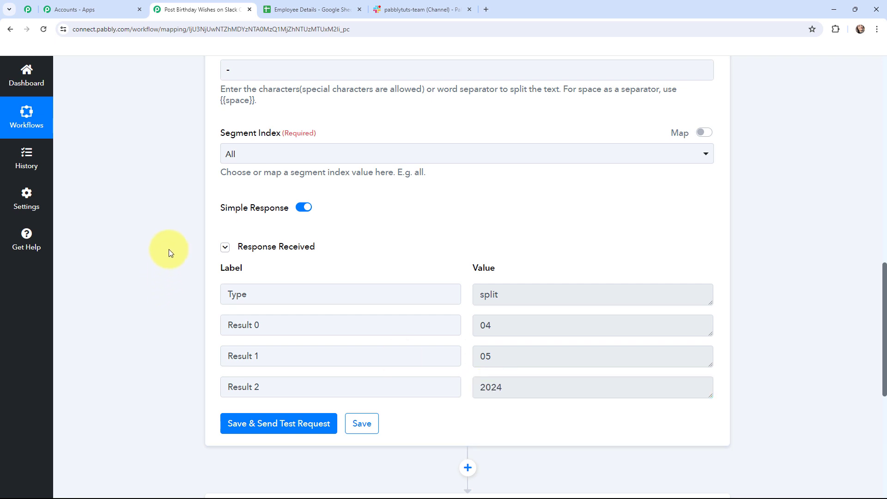
Step: Map the Google Sheets lookup value as the Split Text Result 0 and Result 1 joined by a hyphen
{"action": "scroll", "coordinate": [168, 248], "scroll_direction": "down", "scroll_amount": 7}
{"action": "left_click", "coordinate": [286, 186]}
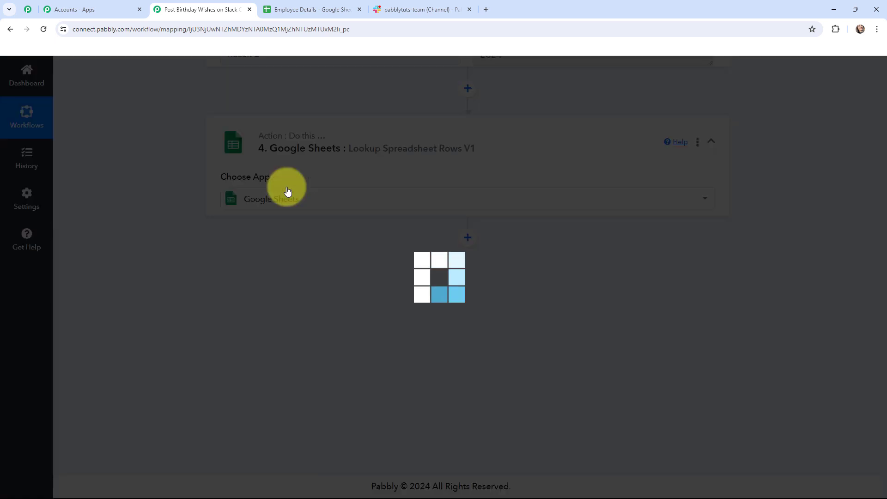
{"action": "scroll", "coordinate": [180, 216], "scroll_direction": "down", "scroll_amount": 7}
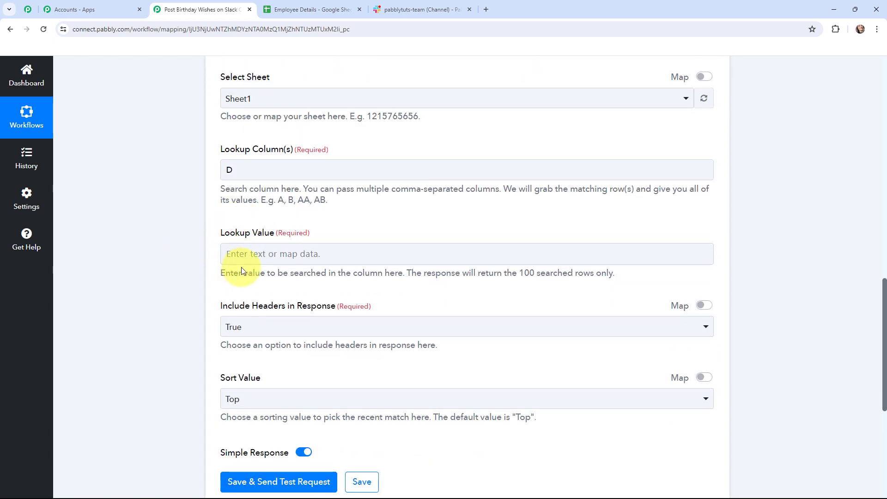
{"action": "left_click", "coordinate": [233, 262]}
{"action": "left_click", "coordinate": [232, 256]}
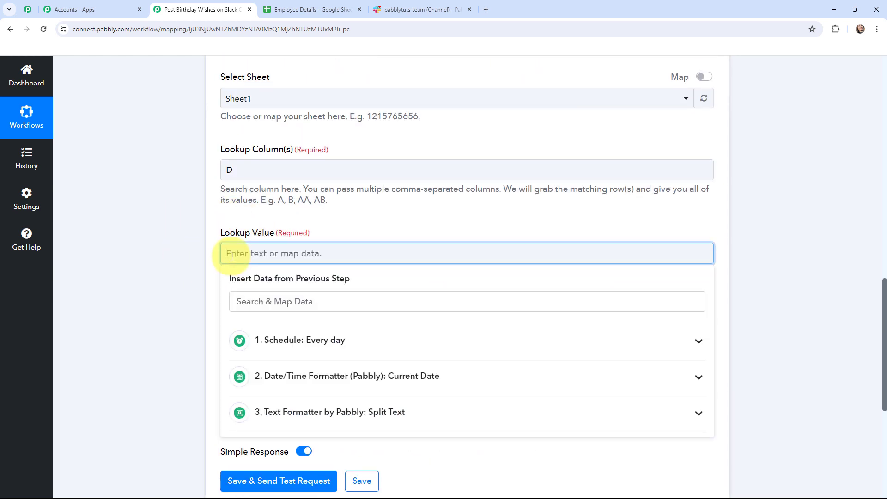
{"action": "left_click", "coordinate": [304, 416]}
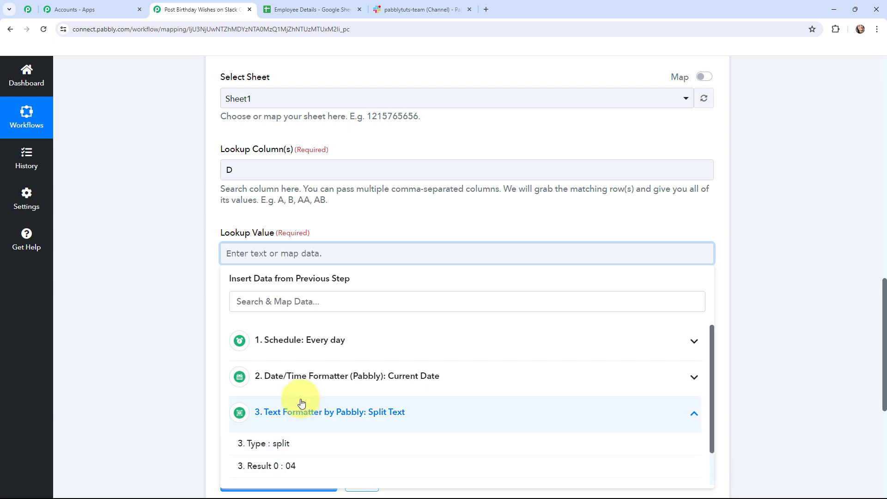
{"action": "scroll", "coordinate": [302, 404], "scroll_direction": "down", "scroll_amount": 1}
{"action": "left_click", "coordinate": [297, 425]}
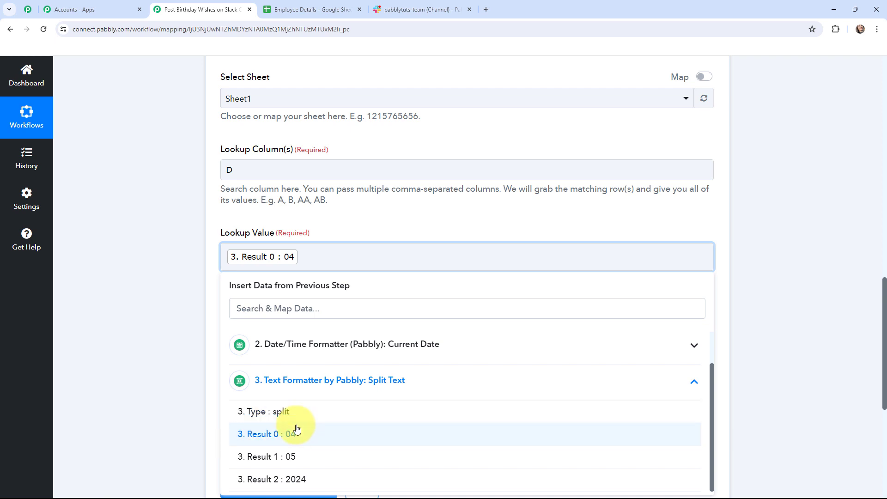
{"action": "left_click", "coordinate": [299, 456]}
{"action": "left_click", "coordinate": [180, 209]}
Step: Save the Google Sheets lookup, send its test request and review the returned employee row fields
{"action": "scroll", "coordinate": [179, 209], "scroll_direction": "down", "scroll_amount": 2}
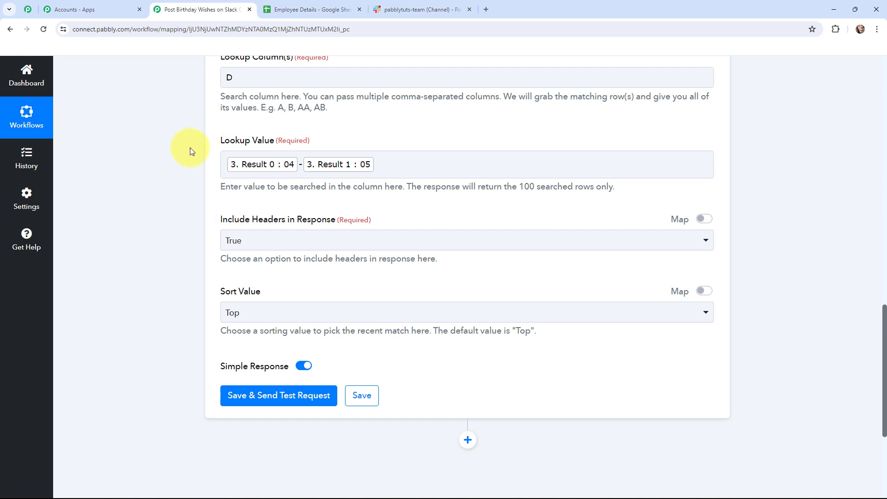
{"action": "left_click", "coordinate": [280, 398]}
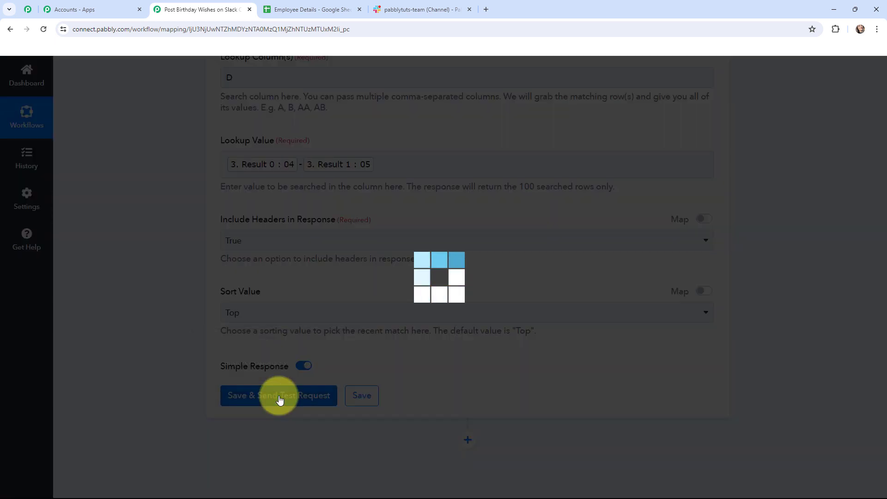
{"action": "scroll", "coordinate": [443, 329], "scroll_direction": "down", "scroll_amount": 2}
{"action": "scroll", "coordinate": [442, 328], "scroll_direction": "down", "scroll_amount": 4}
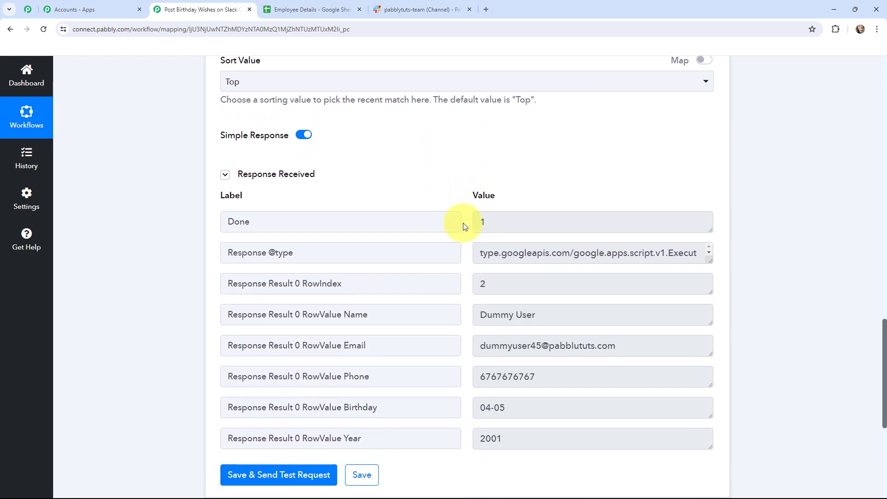
{"action": "scroll", "coordinate": [467, 240], "scroll_direction": "down", "scroll_amount": 2}
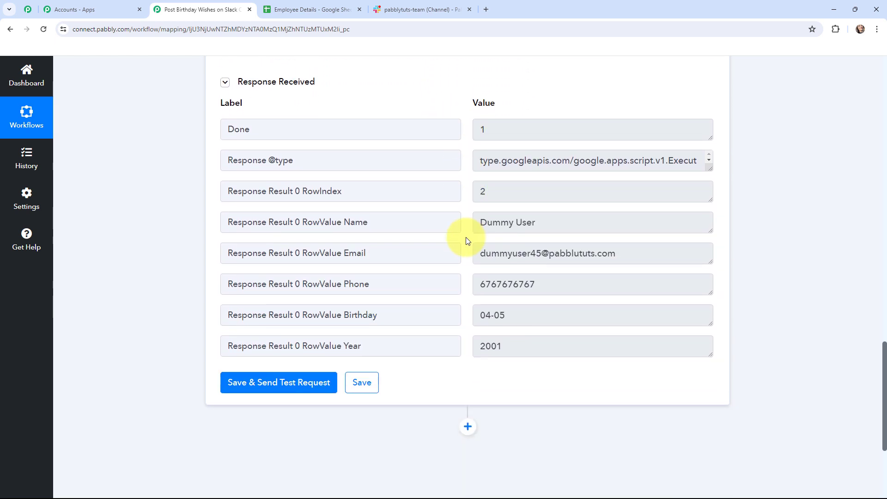
{"action": "scroll", "coordinate": [467, 241], "scroll_direction": "up", "scroll_amount": 1}
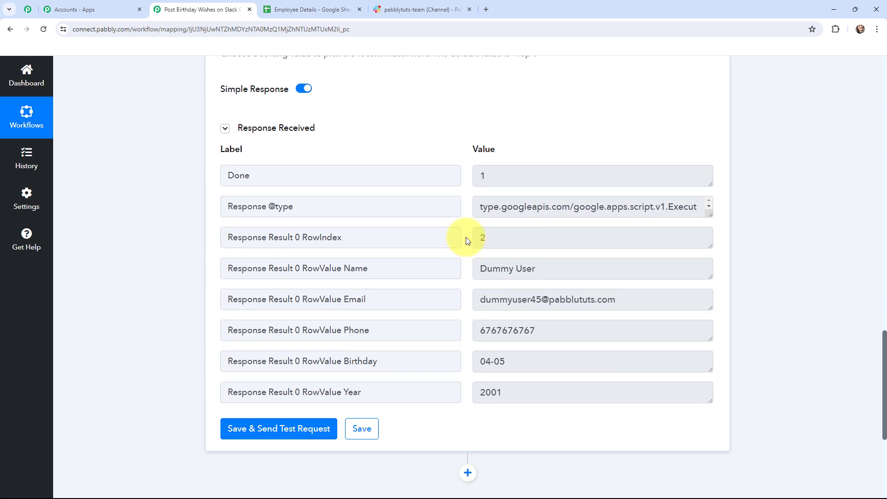
{"action": "scroll", "coordinate": [466, 237], "scroll_direction": "up", "scroll_amount": 1}
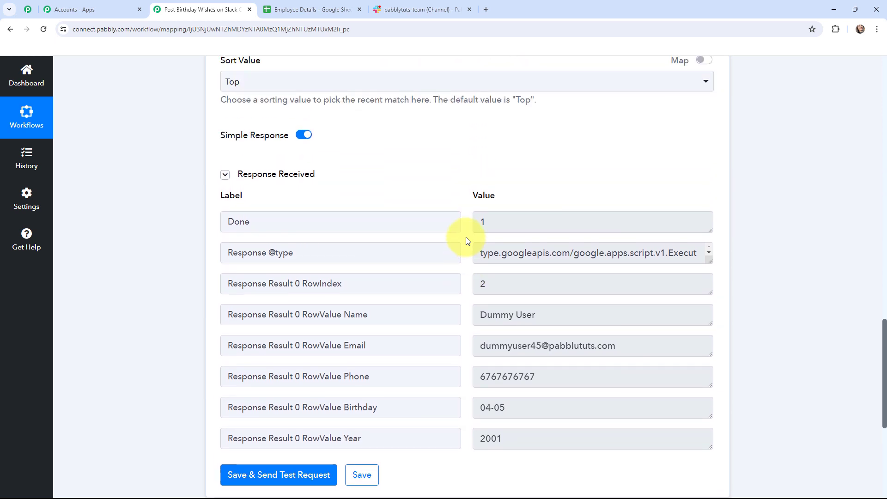
Step: Turn off Simple Response for the Google Sheets lookup, resend the test request and enlarge the Response Result value to read it fully
{"action": "left_click", "coordinate": [306, 136]}
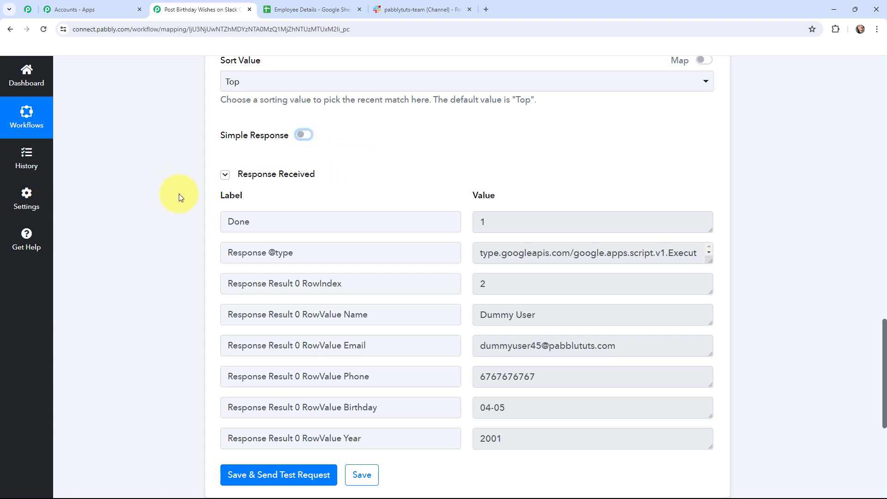
{"action": "scroll", "coordinate": [180, 198], "scroll_direction": "down", "scroll_amount": 3}
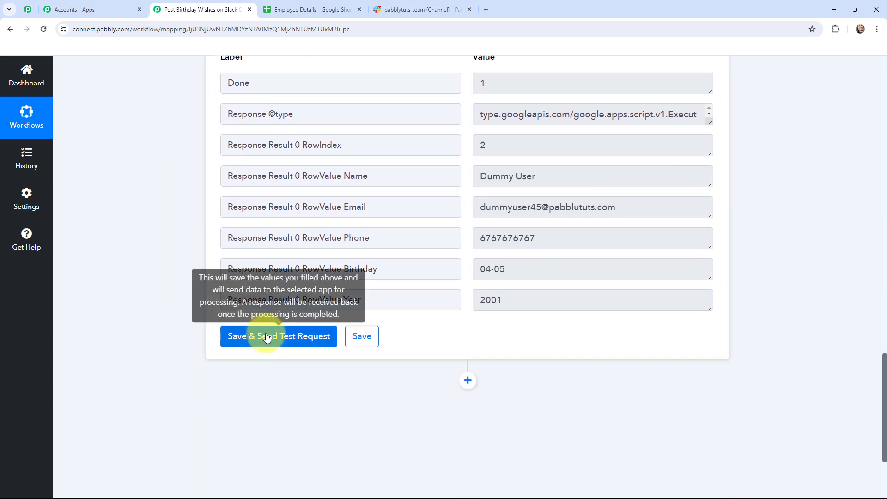
{"action": "left_click", "coordinate": [267, 337]}
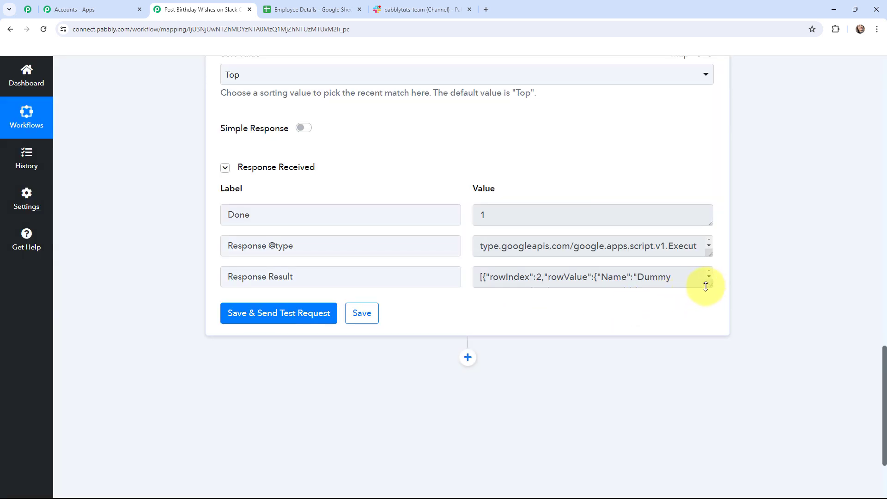
{"action": "left_click_drag", "start_coordinate": [709, 287], "coordinate": [714, 330]}
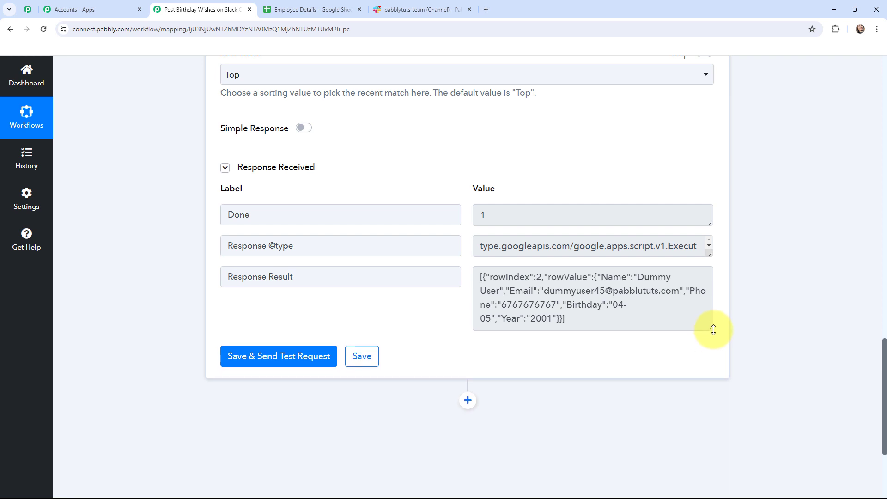
{"action": "scroll", "coordinate": [736, 314], "scroll_direction": "down", "scroll_amount": 1}
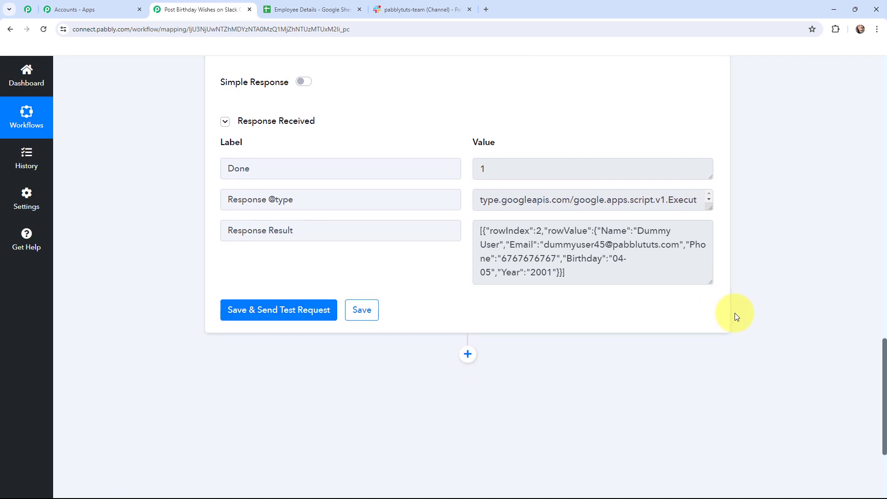
Step: Add an Iterator (Pabbly) step with the Process Arrays event after the Google Sheets lookup and connect it
{"action": "left_click", "coordinate": [468, 355]}
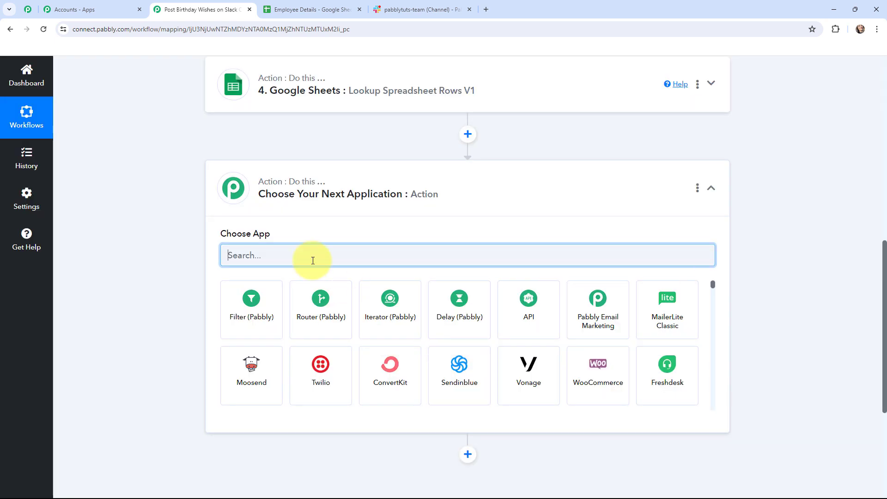
{"action": "left_click", "coordinate": [380, 296]}
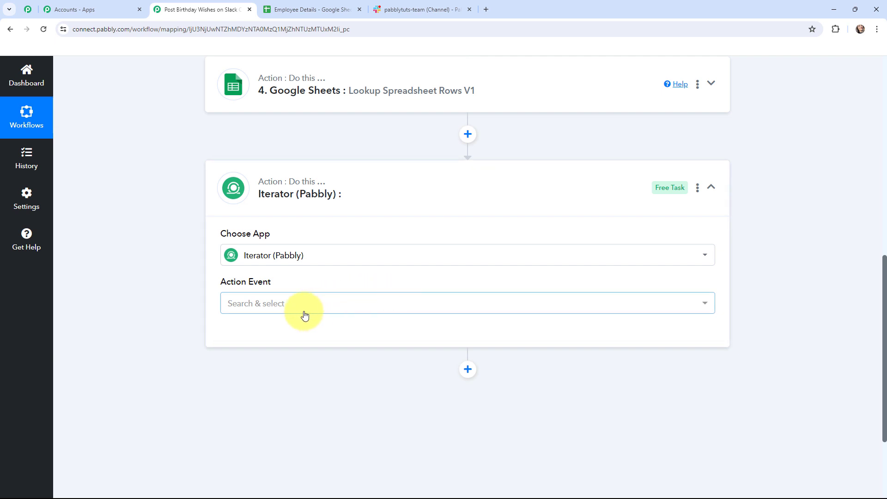
{"action": "left_click", "coordinate": [303, 305]}
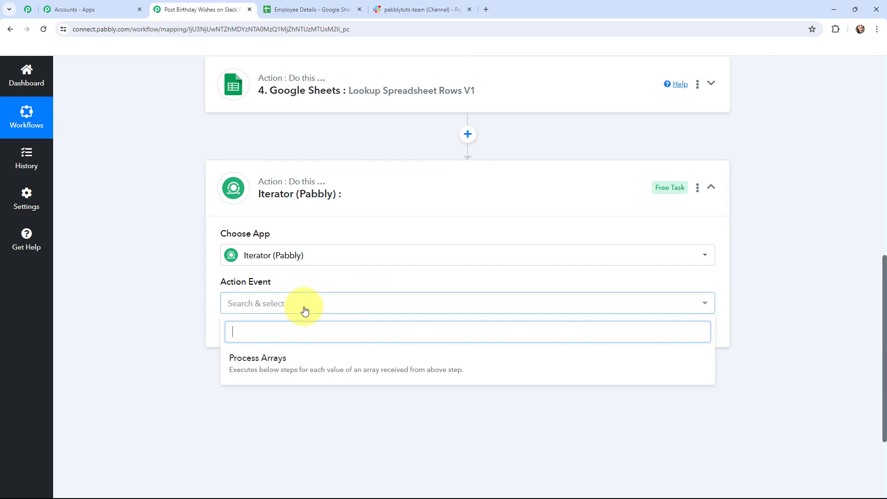
{"action": "left_click", "coordinate": [304, 371]}
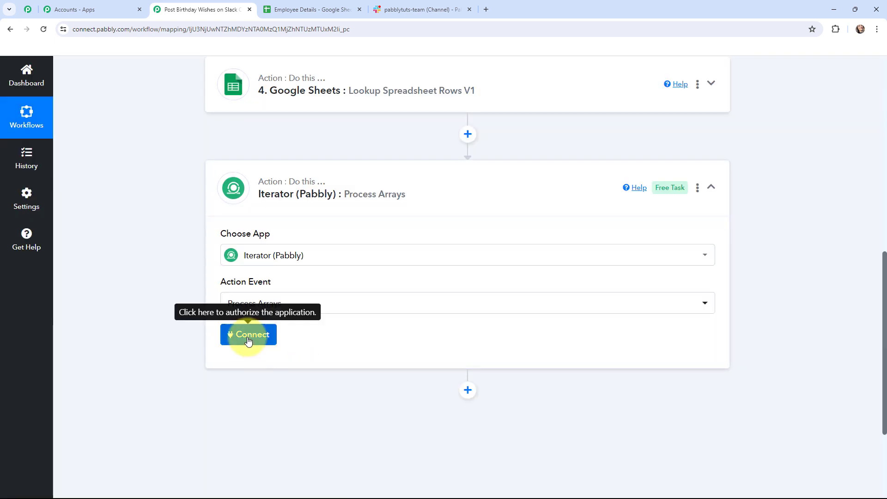
{"action": "left_click", "coordinate": [248, 339]}
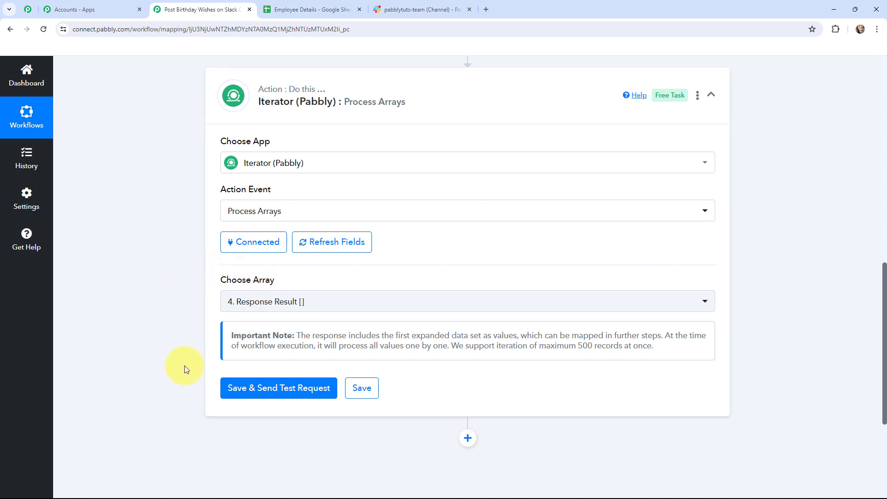
Step: Save and test the Iterator on the Google Sheets Response Result array, and check the row values in its response
{"action": "left_click", "coordinate": [265, 391]}
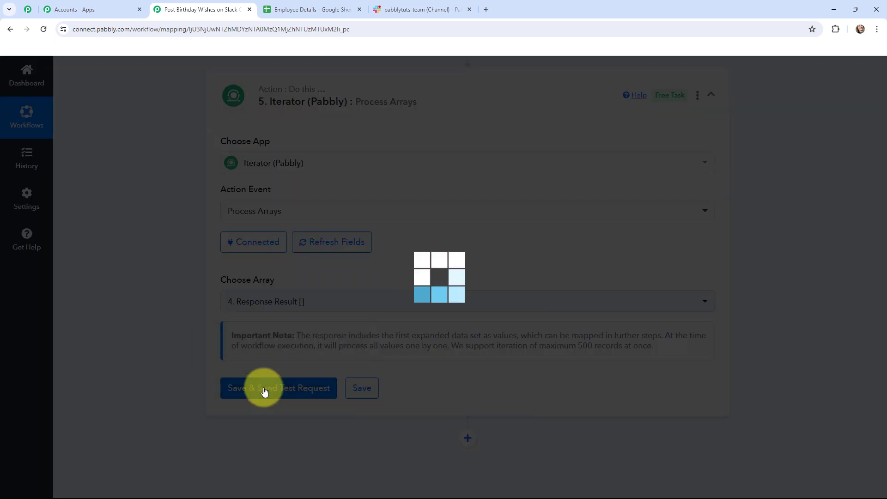
{"action": "scroll", "coordinate": [451, 354], "scroll_direction": "down", "scroll_amount": 4}
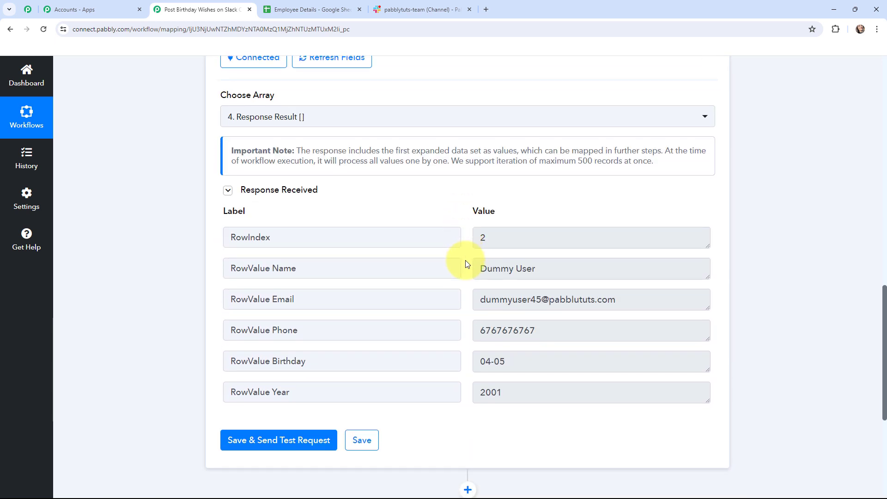
{"action": "left_click", "coordinate": [478, 240]}
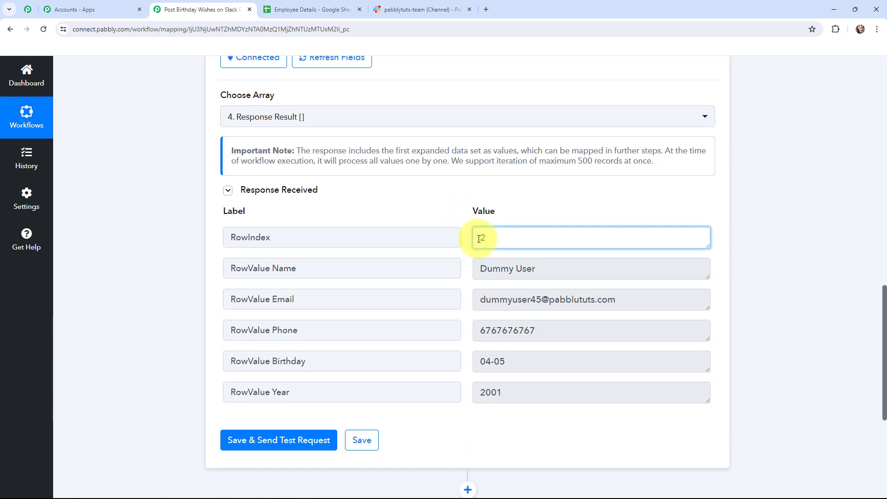
{"action": "left_click_drag", "start_coordinate": [475, 272], "coordinate": [595, 282]}
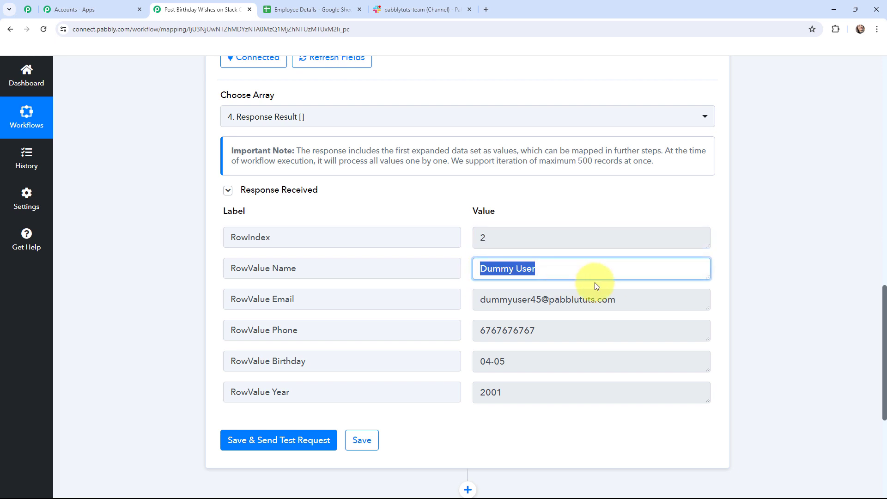
{"action": "left_click_drag", "start_coordinate": [473, 296], "coordinate": [615, 299]}
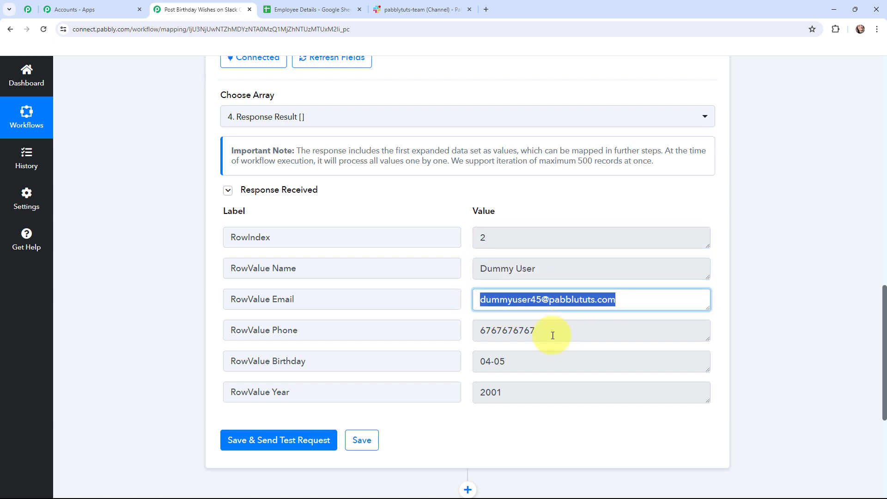
{"action": "left_click_drag", "start_coordinate": [489, 330], "coordinate": [461, 391]}
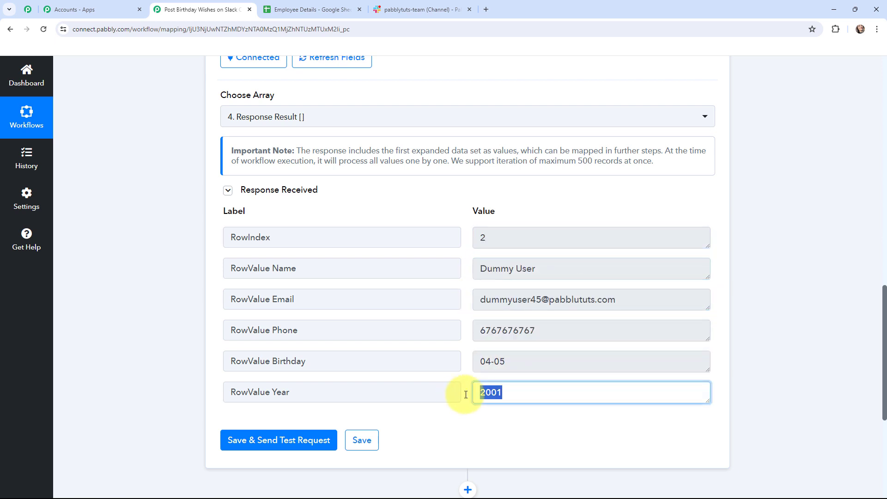
{"action": "left_click", "coordinate": [751, 348]}
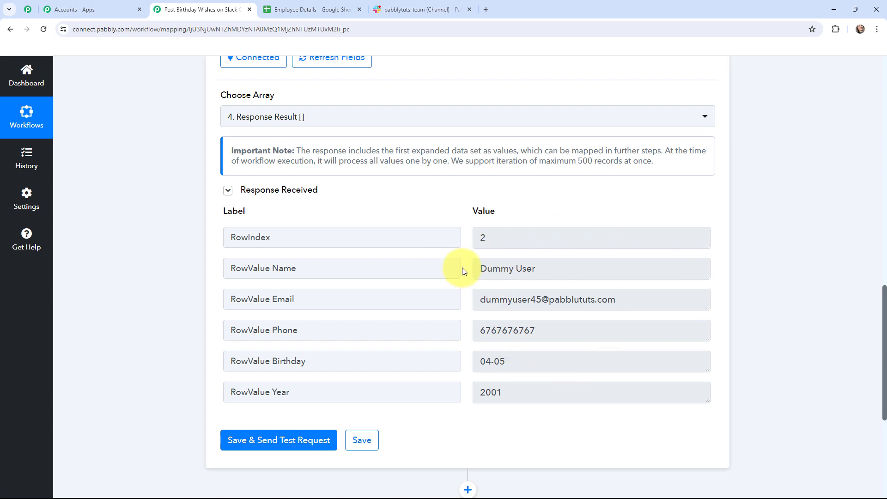
Step: Add a Slack action step with the Search User by Email event after the Iterator
{"action": "scroll", "coordinate": [464, 259], "scroll_direction": "down", "scroll_amount": 2}
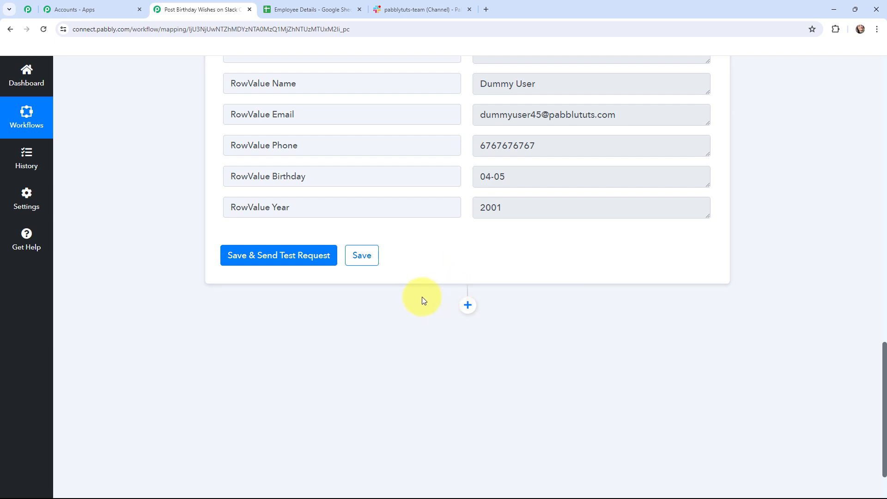
{"action": "left_click", "coordinate": [468, 306]}
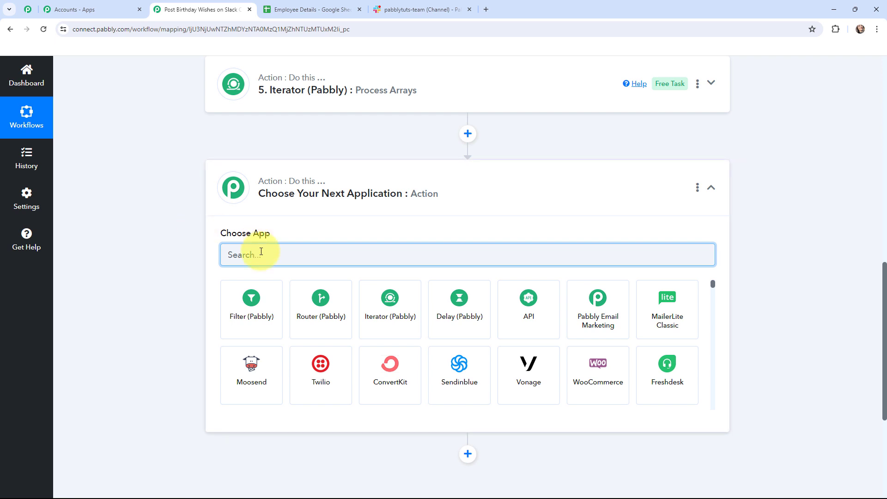
{"action": "type", "text": "SLACK"}
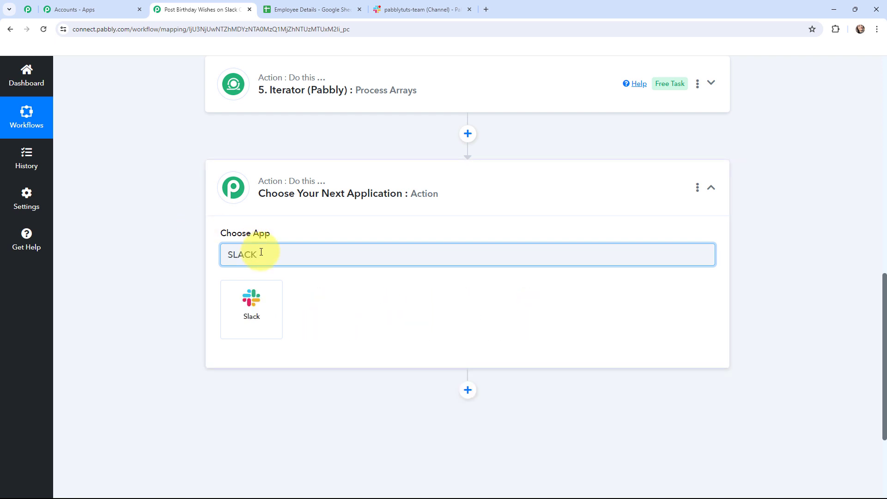
{"action": "left_click", "coordinate": [250, 295]}
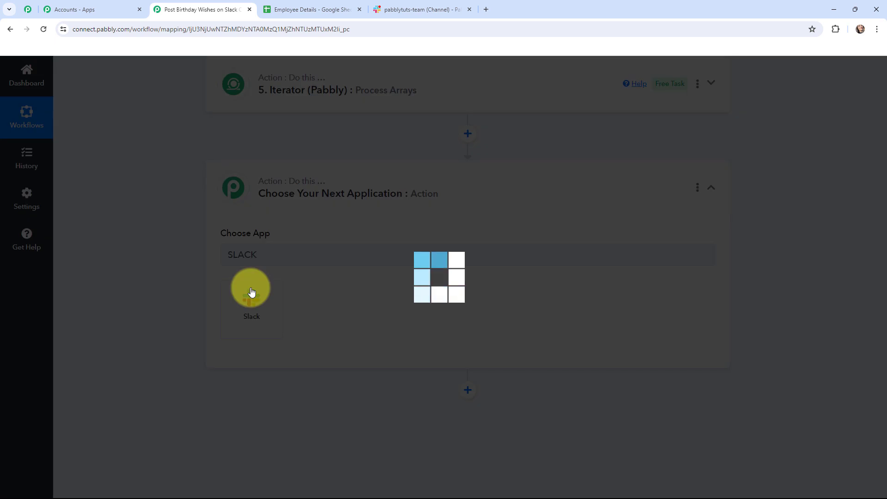
{"action": "left_click", "coordinate": [252, 301]}
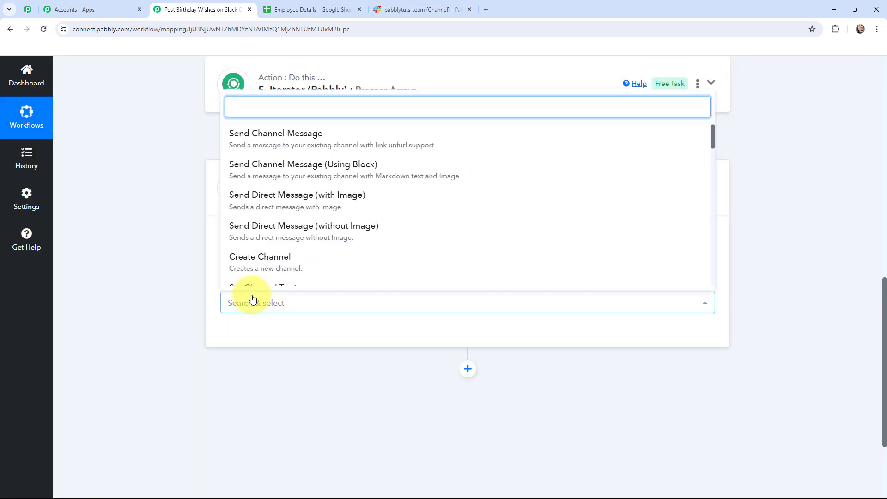
{"action": "type", "text": "SEA"}
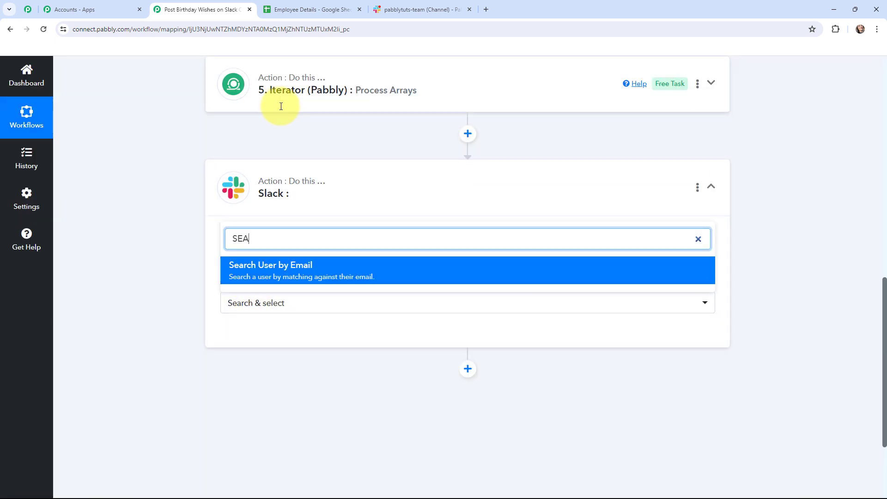
{"action": "left_click", "coordinate": [282, 264]}
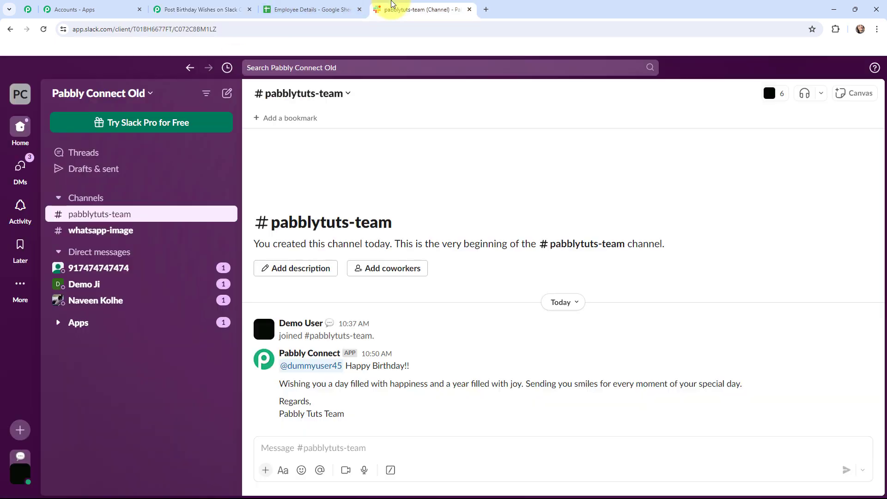
Step: Check the posted birthday message in the pabblytuts-team Slack channel and the email column in the Employee Details sheet
{"action": "left_click", "coordinate": [393, 9]}
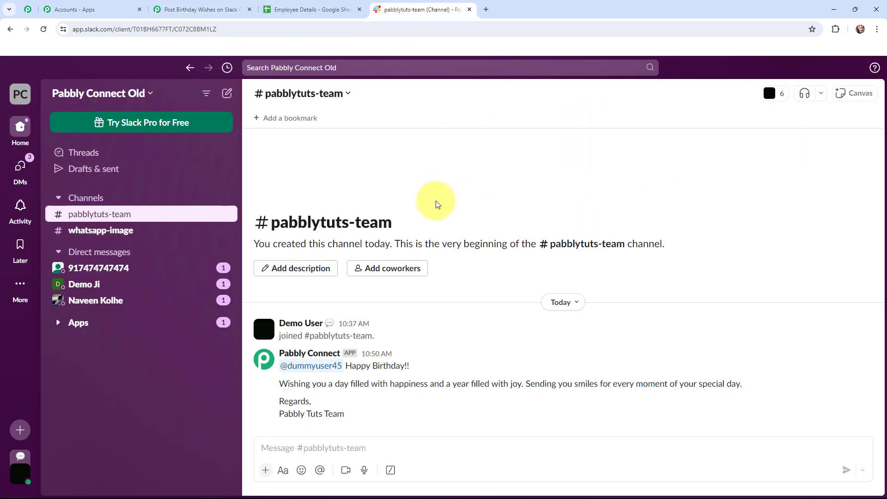
{"action": "left_click", "coordinate": [275, 10]}
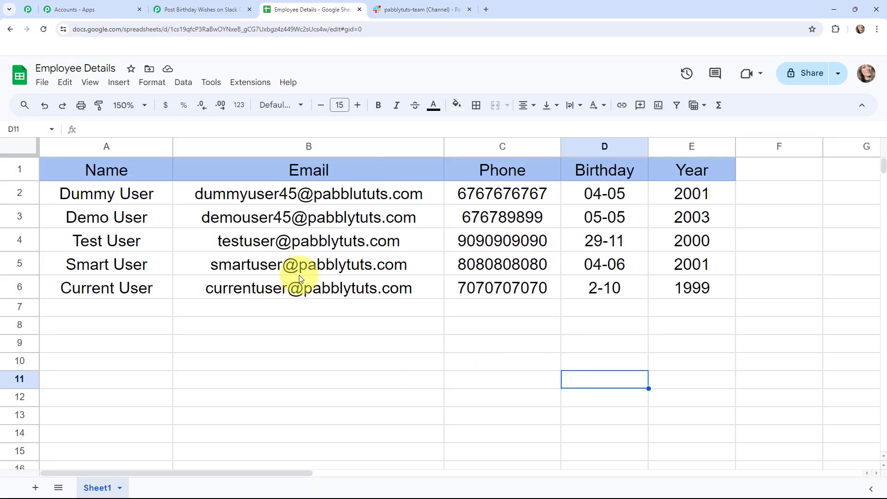
{"action": "left_click", "coordinate": [195, 7]}
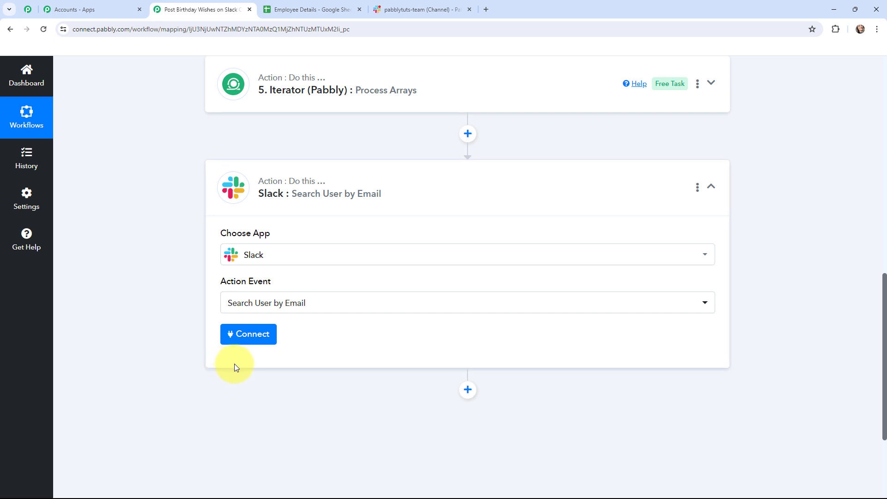
Step: Connect the Search User by Email step through a new Slack connection with token type USER and authorize workspace access
{"action": "left_click", "coordinate": [245, 337]}
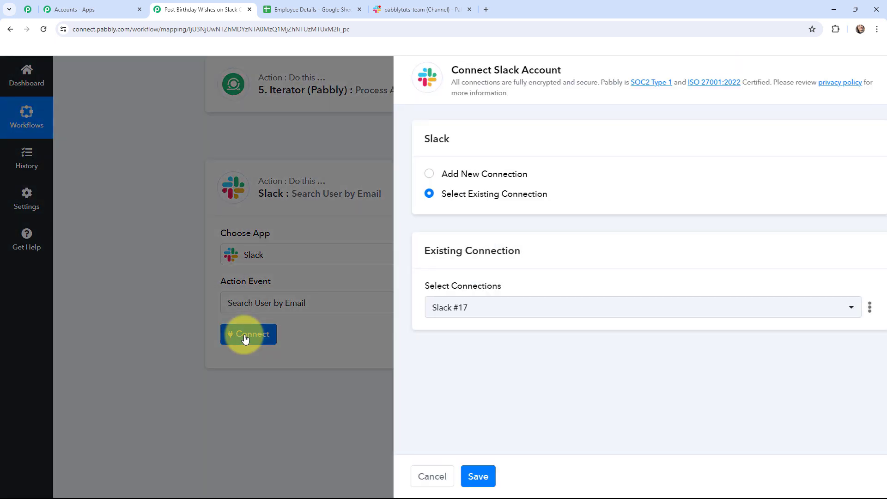
{"action": "left_click", "coordinate": [411, 177]}
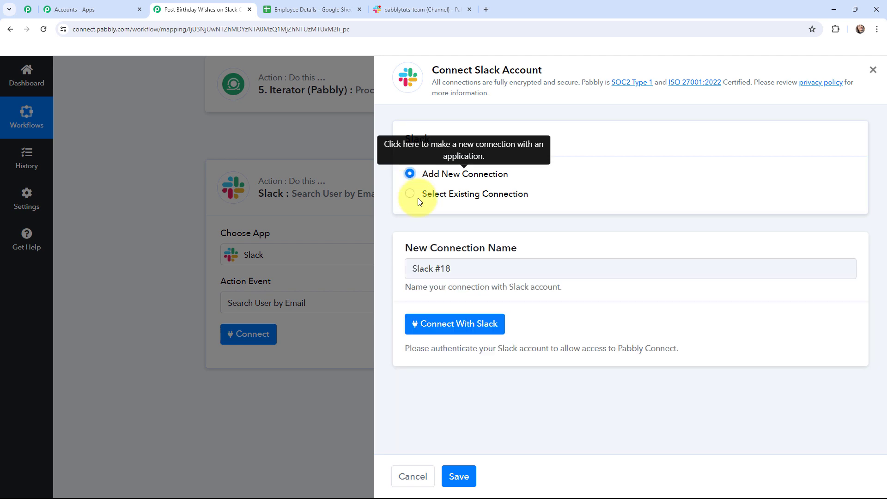
{"action": "left_click", "coordinate": [446, 332]}
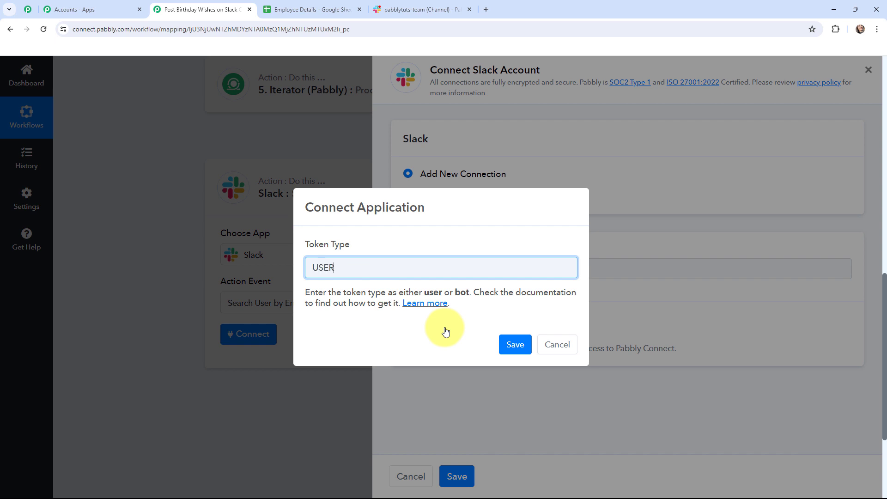
{"action": "left_click", "coordinate": [515, 344]}
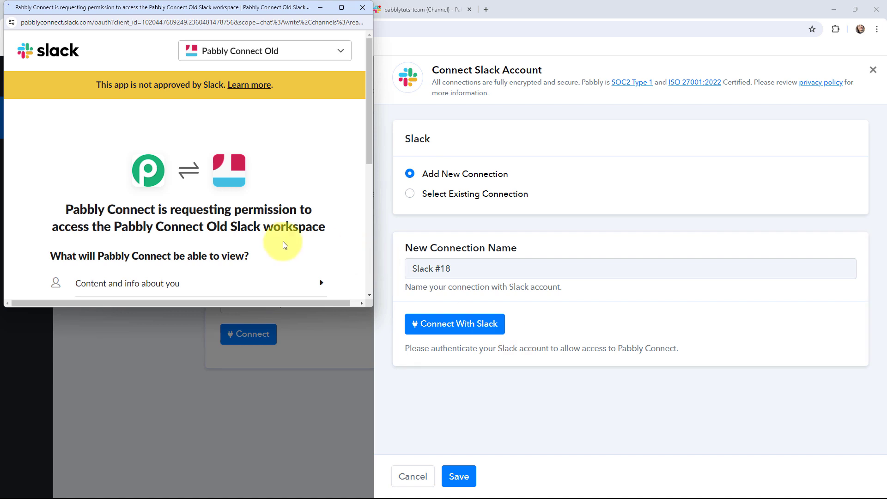
{"action": "scroll", "coordinate": [283, 241], "scroll_direction": "down", "scroll_amount": 3}
{"action": "scroll", "coordinate": [274, 225], "scroll_direction": "down", "scroll_amount": 2}
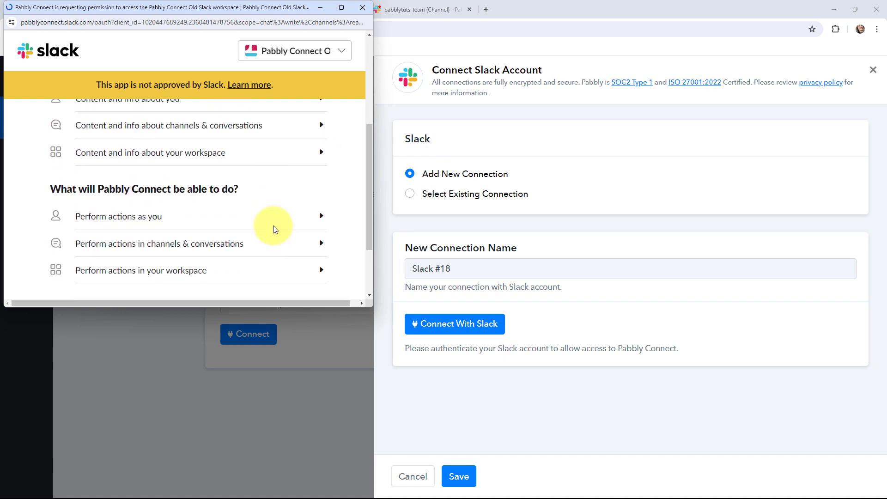
{"action": "scroll", "coordinate": [273, 226], "scroll_direction": "down", "scroll_amount": 2}
{"action": "left_click", "coordinate": [214, 224]}
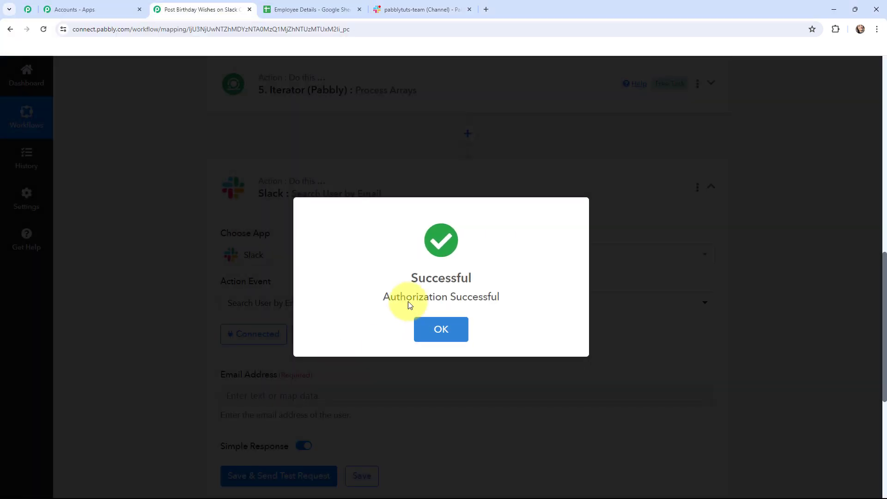
{"action": "left_click", "coordinate": [437, 327]}
Step: Map the Iterator's RowValue Email to the Email Address of the Slack user search
{"action": "scroll", "coordinate": [162, 260], "scroll_direction": "down", "scroll_amount": 1}
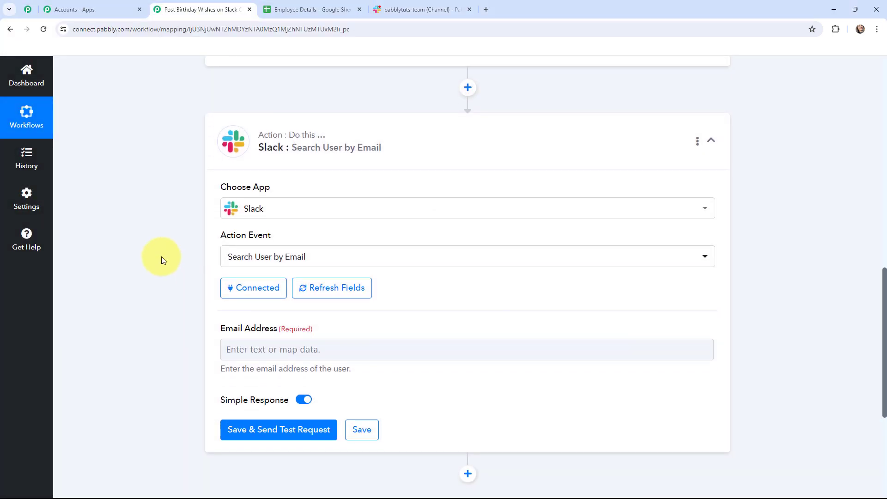
{"action": "scroll", "coordinate": [163, 260], "scroll_direction": "down", "scroll_amount": 1}
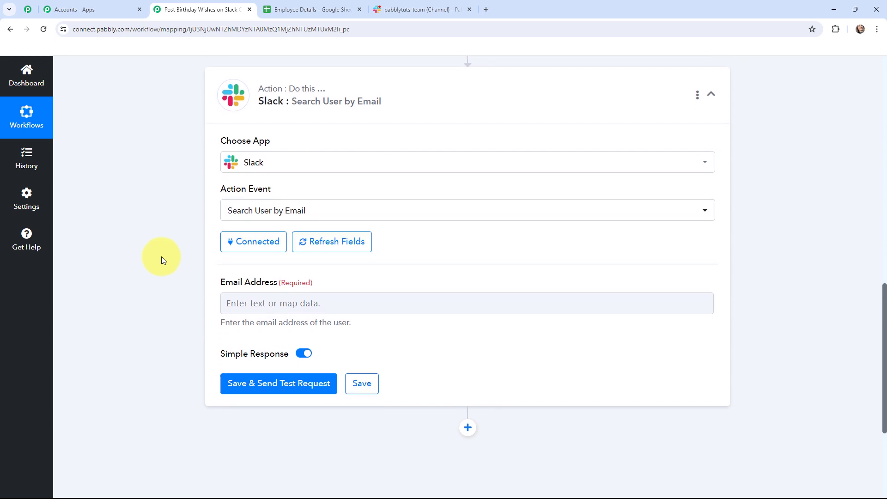
{"action": "left_click", "coordinate": [241, 302]}
{"action": "scroll", "coordinate": [314, 312], "scroll_direction": "down", "scroll_amount": 2}
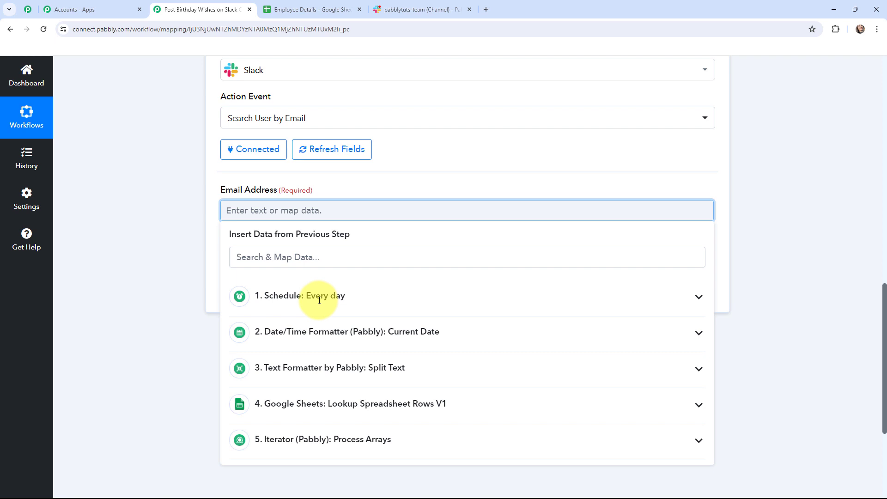
{"action": "left_click", "coordinate": [327, 437]}
{"action": "scroll", "coordinate": [383, 416], "scroll_direction": "down", "scroll_amount": 1}
{"action": "scroll", "coordinate": [383, 417], "scroll_direction": "down", "scroll_amount": 2}
{"action": "left_click", "coordinate": [380, 425]}
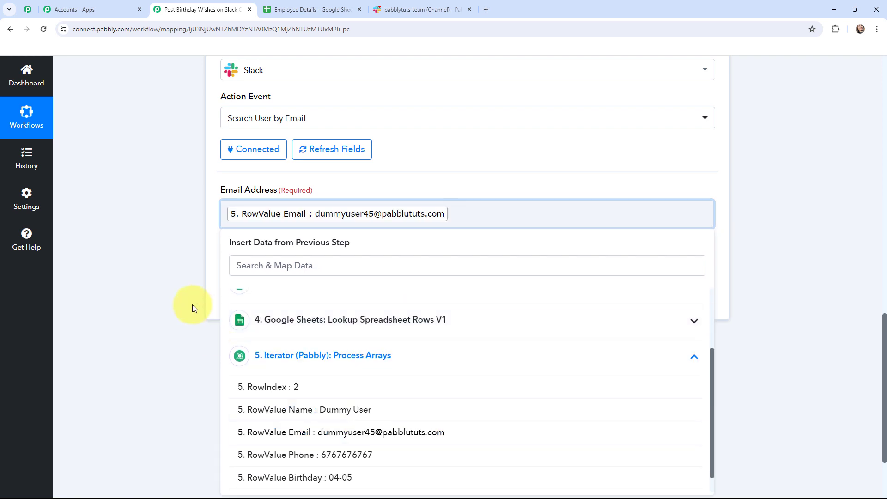
{"action": "left_click", "coordinate": [150, 247]}
{"action": "scroll", "coordinate": [150, 248], "scroll_direction": "up", "scroll_amount": 1}
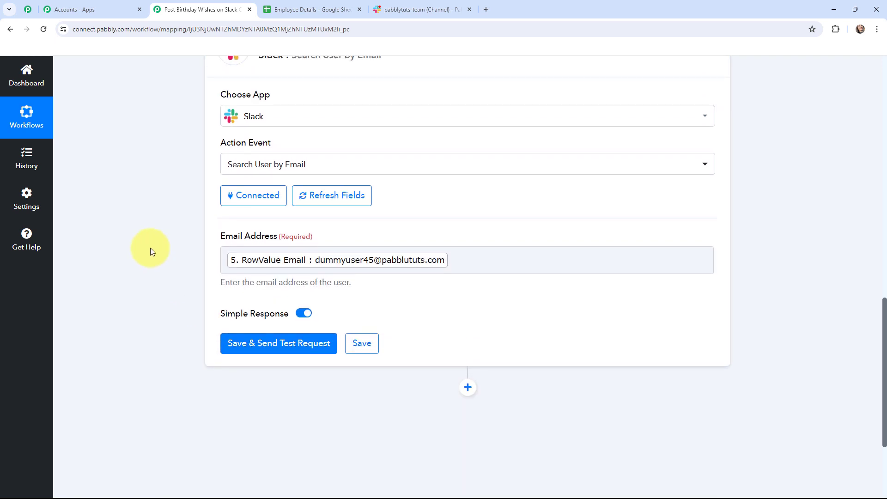
Step: Save the Slack user search, send its test request and check the User Name in the response
{"action": "left_click", "coordinate": [273, 343]}
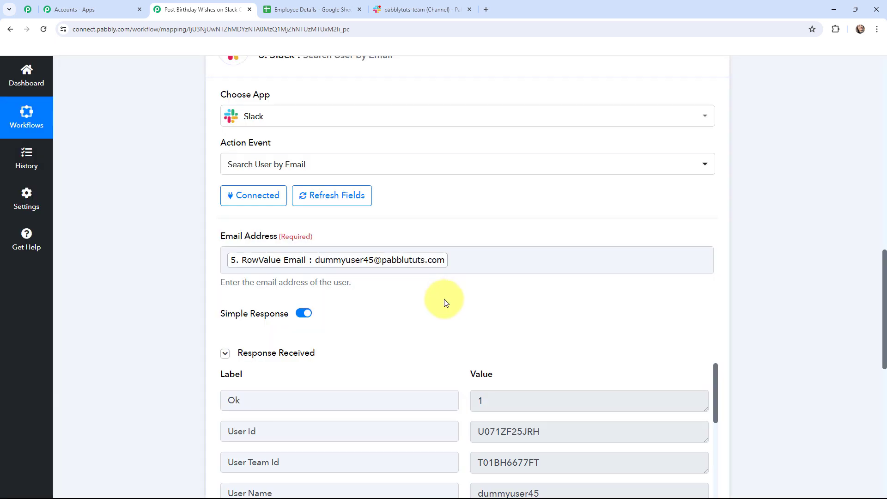
{"action": "scroll", "coordinate": [446, 303], "scroll_direction": "down", "scroll_amount": 4}
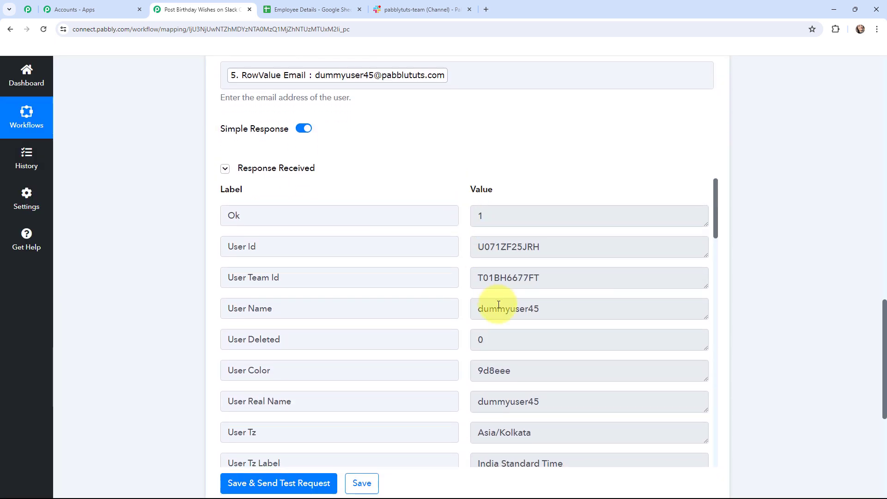
{"action": "mouse_move", "coordinate": [479, 312]}
{"action": "left_mouse_down"}
{"action": "mouse_move", "coordinate": [547, 313]}
{"action": "mouse_move", "coordinate": [476, 308]}
{"action": "left_mouse_up"}
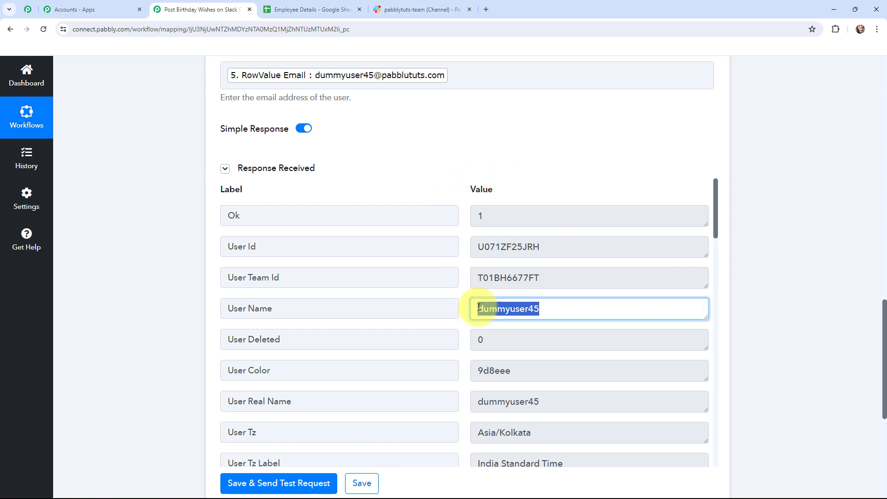
{"action": "left_click", "coordinate": [464, 307]}
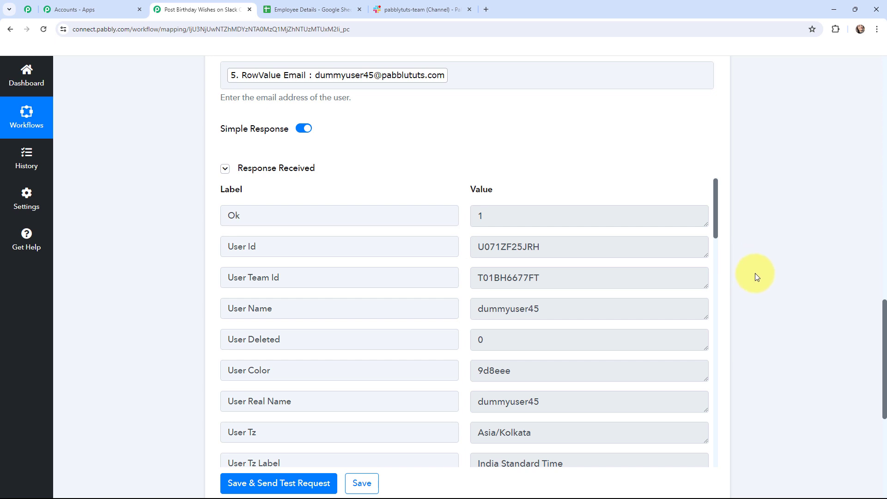
Step: Add another Slack action step with the Send Channel Message event after the user search
{"action": "scroll", "coordinate": [756, 273], "scroll_direction": "down", "scroll_amount": 4}
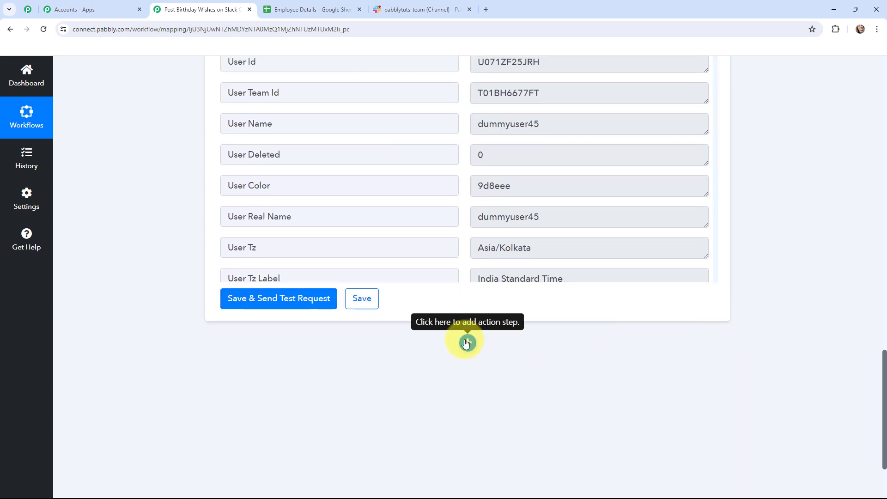
{"action": "left_click", "coordinate": [466, 343]}
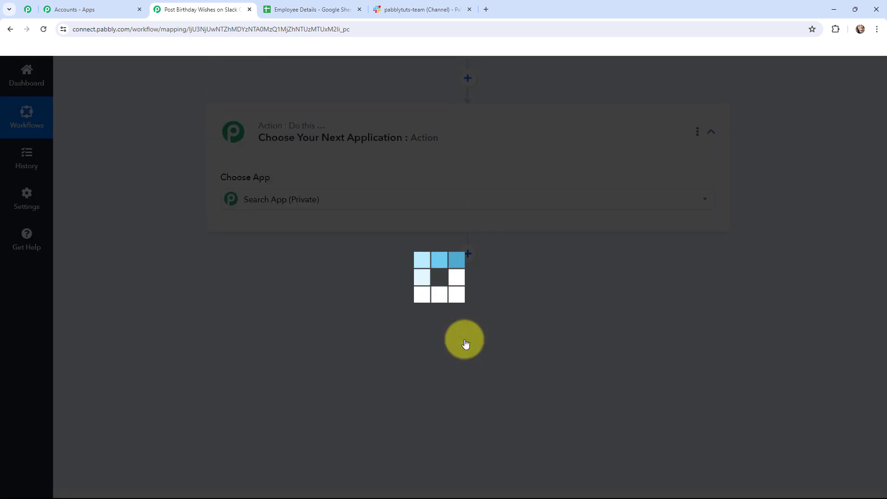
{"action": "type", "text": "SLA"}
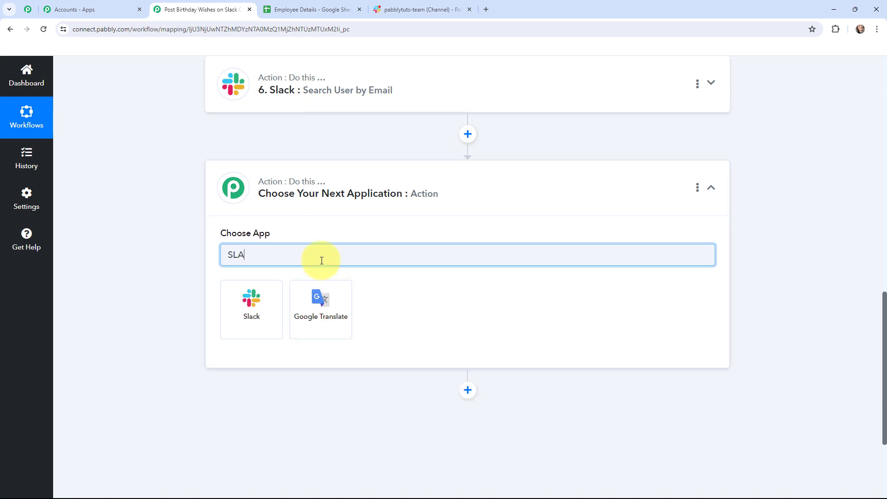
{"action": "type", "text": "CK"}
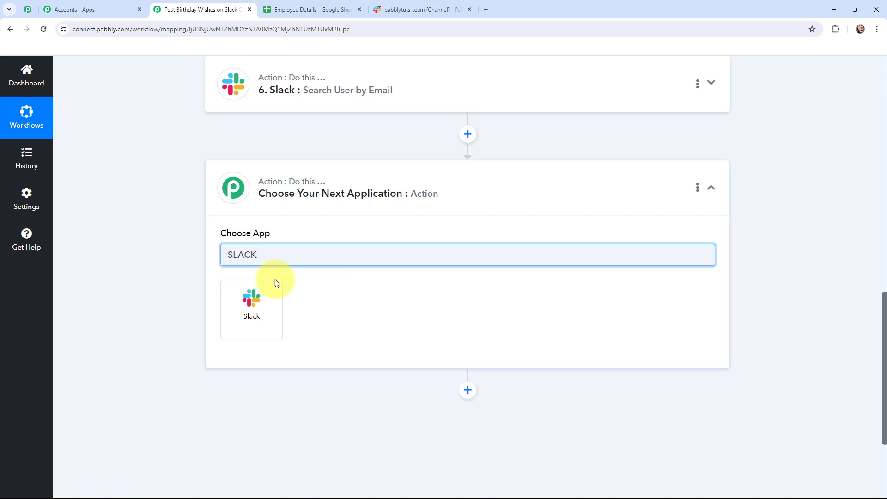
{"action": "left_click", "coordinate": [255, 313]}
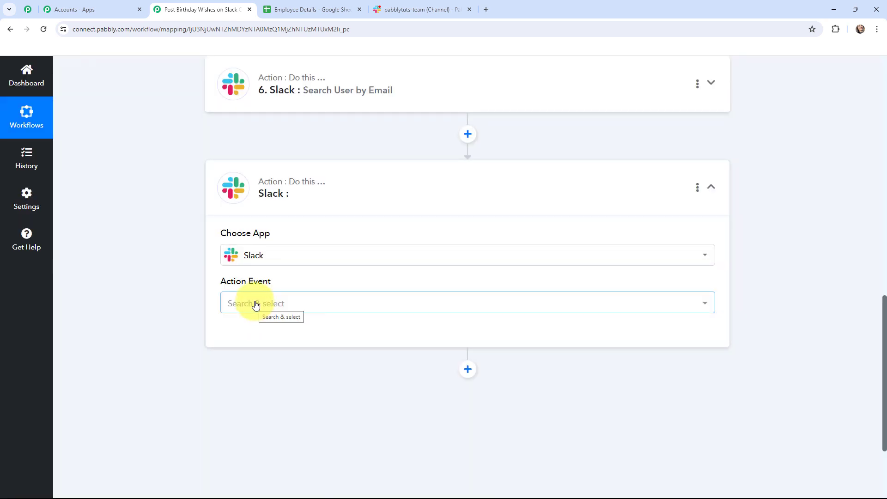
{"action": "left_click", "coordinate": [257, 305]}
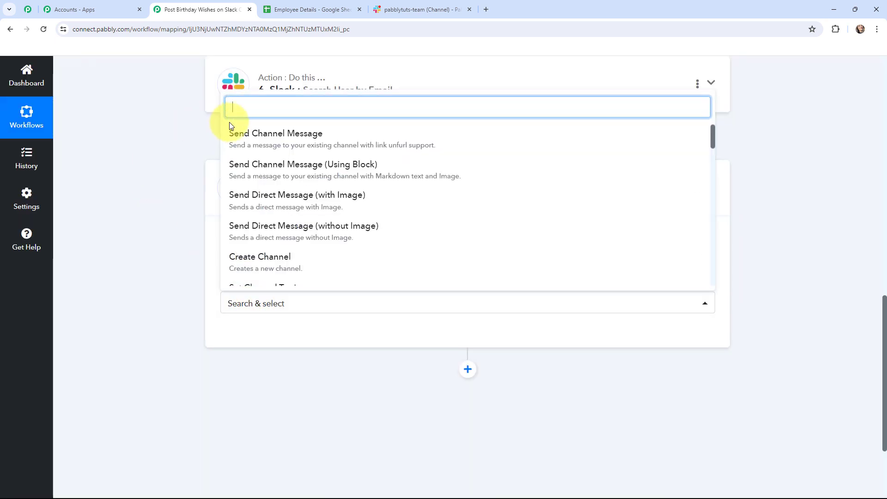
{"action": "left_click", "coordinate": [254, 138]}
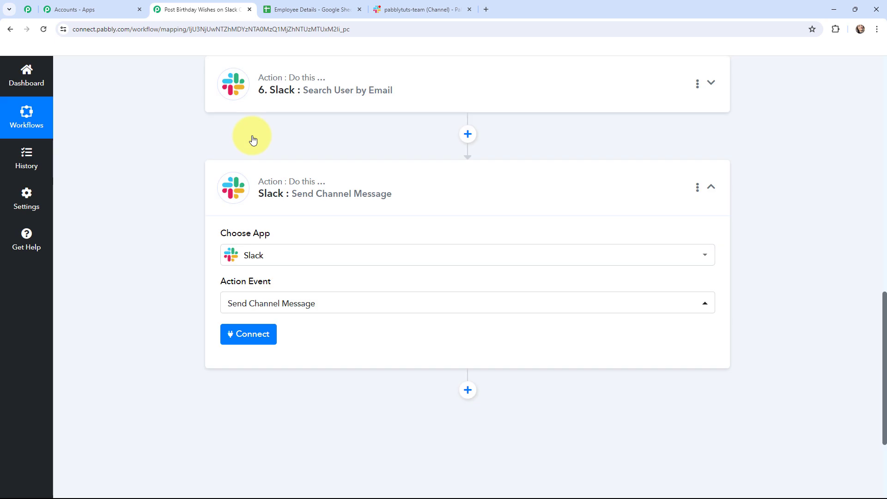
Step: Connect the Send Channel Message step using the existing connection Slack #18
{"action": "left_click", "coordinate": [236, 333]}
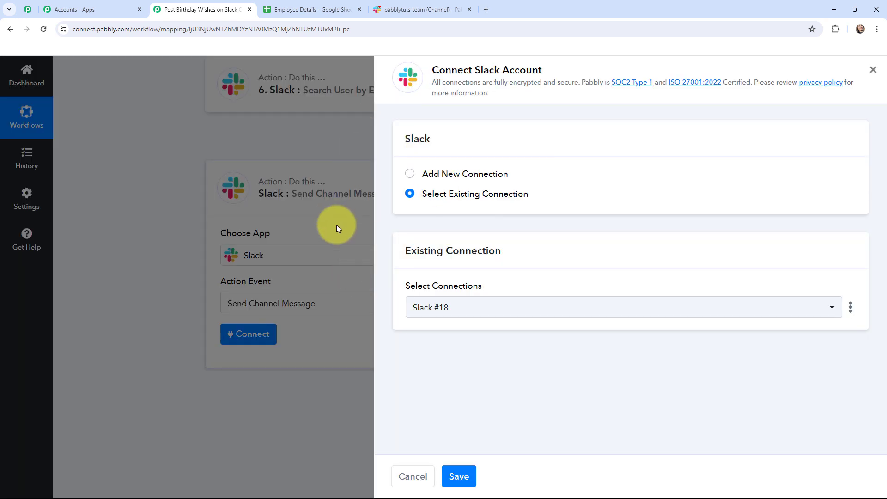
{"action": "left_click", "coordinate": [459, 476]}
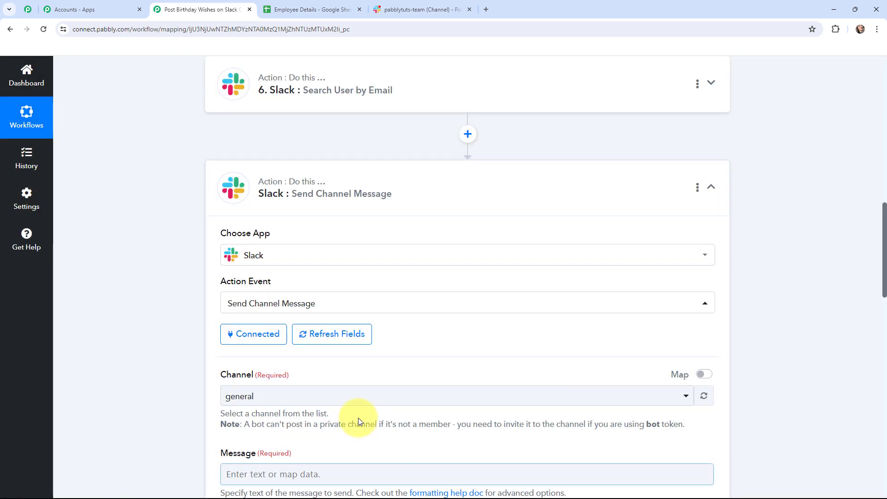
{"action": "scroll", "coordinate": [159, 261], "scroll_direction": "down", "scroll_amount": 1}
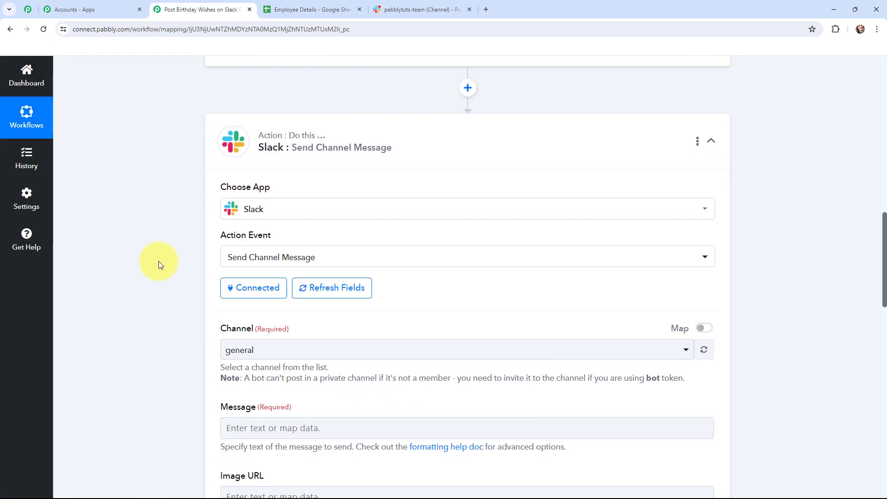
Step: Review the current date returned by the Date/Time Formatter step and compare it with the birthdays in the Employee Details sheet
{"action": "scroll", "coordinate": [159, 262], "scroll_direction": "up", "scroll_amount": 9}
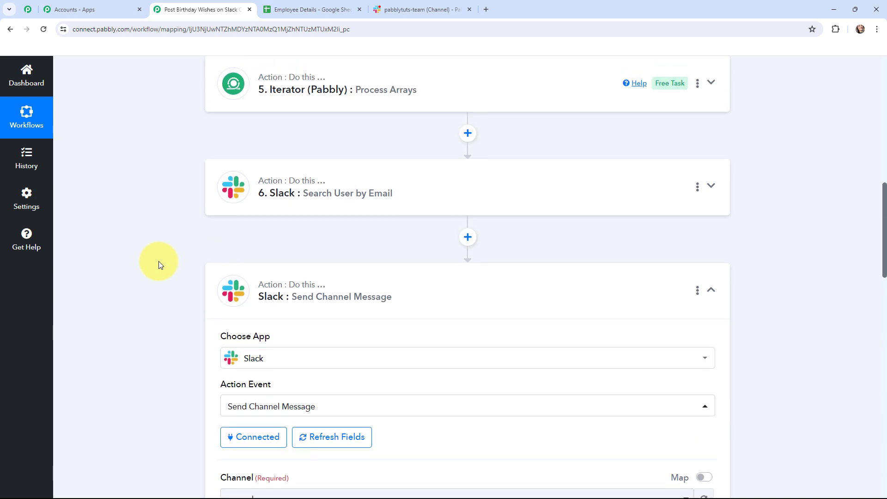
{"action": "scroll", "coordinate": [159, 262], "scroll_direction": "up", "scroll_amount": 2}
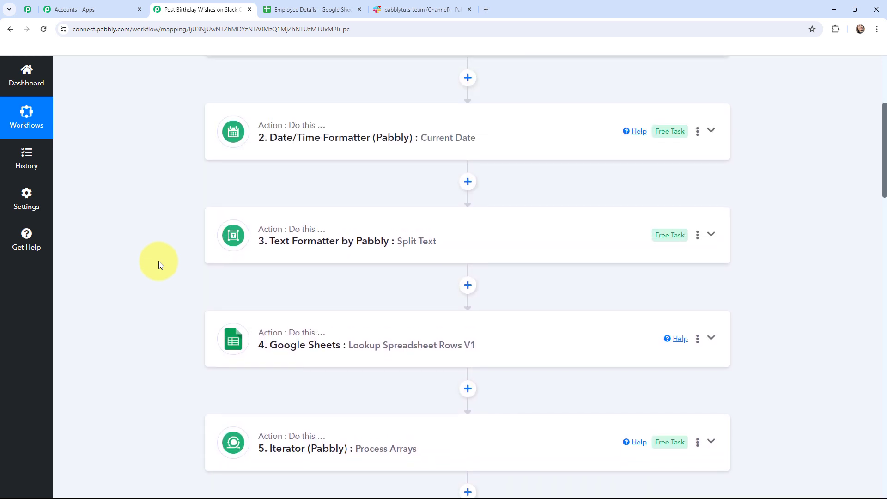
{"action": "left_click", "coordinate": [258, 148]}
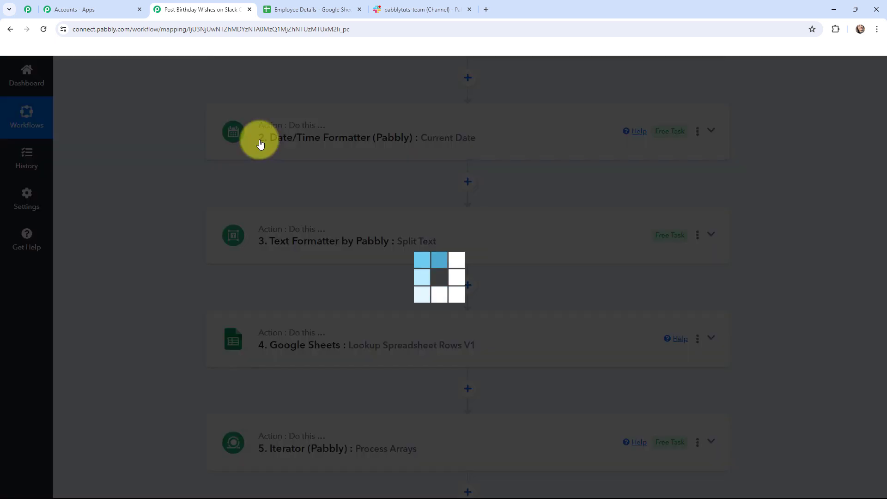
{"action": "scroll", "coordinate": [198, 200], "scroll_direction": "down", "scroll_amount": 5}
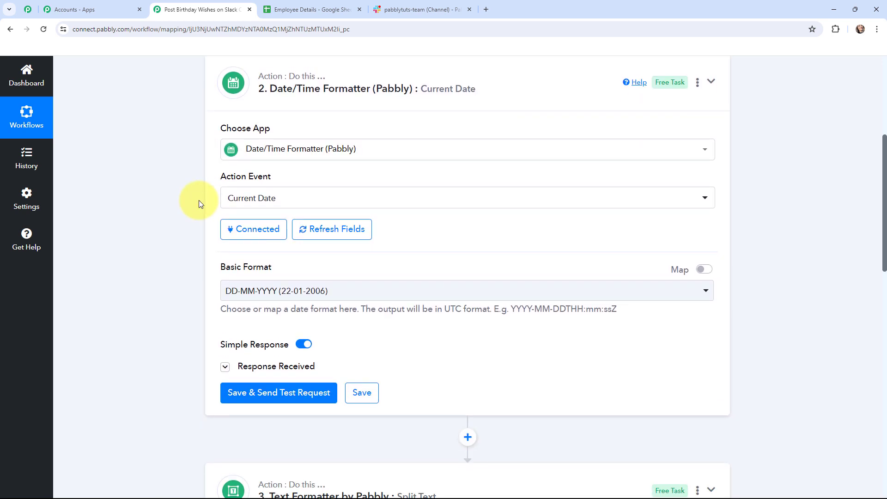
{"action": "left_click", "coordinate": [226, 242]}
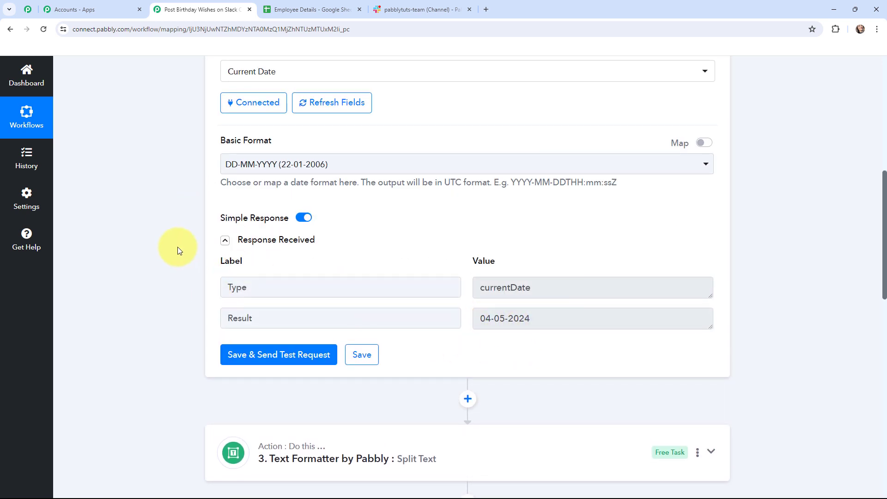
{"action": "scroll", "coordinate": [178, 247], "scroll_direction": "down", "scroll_amount": 5}
{"action": "left_click", "coordinate": [305, 10]}
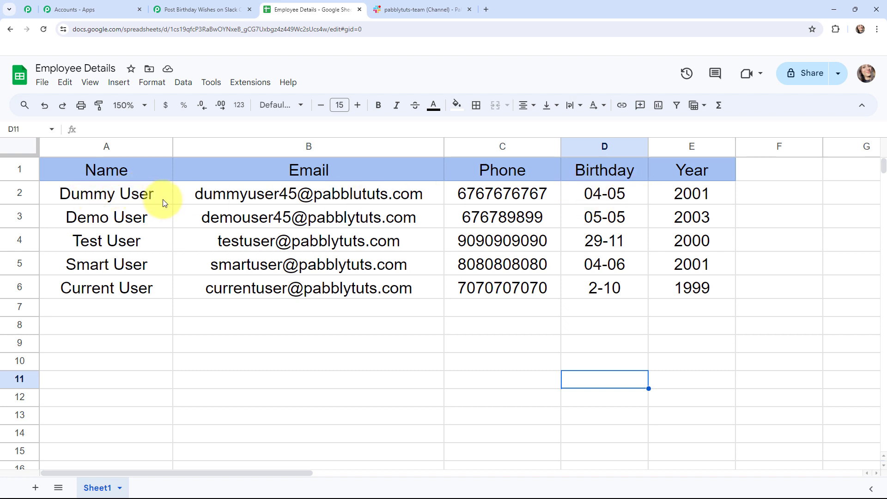
{"action": "left_click", "coordinate": [178, 9]}
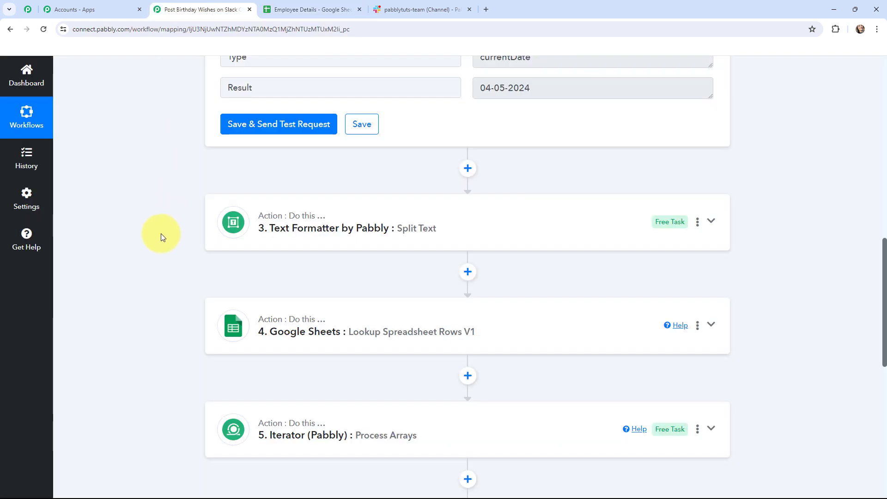
Step: Review the lookup column and mapped lookup value in the Google Sheets Lookup Spreadsheet Rows V1 step
{"action": "scroll", "coordinate": [161, 238], "scroll_direction": "down", "scroll_amount": 2}
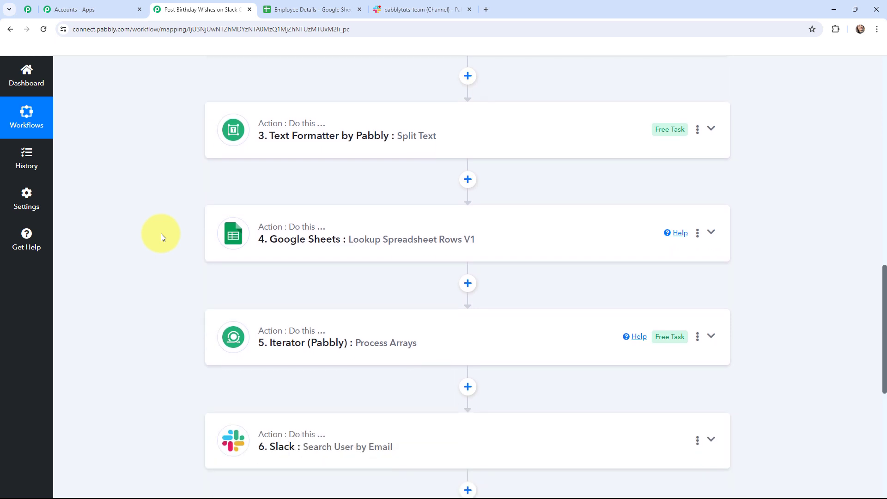
{"action": "left_click", "coordinate": [284, 236]}
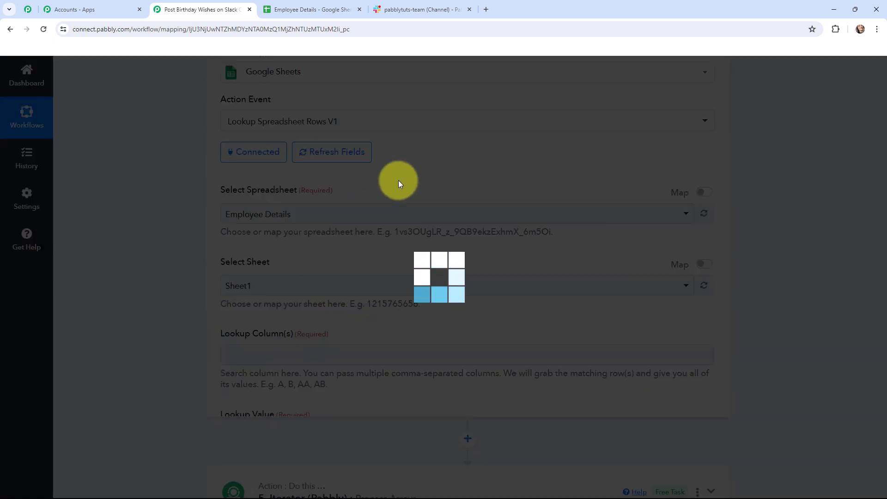
{"action": "scroll", "coordinate": [374, 218], "scroll_direction": "up", "scroll_amount": 5}
{"action": "scroll", "coordinate": [374, 218], "scroll_direction": "down", "scroll_amount": 6}
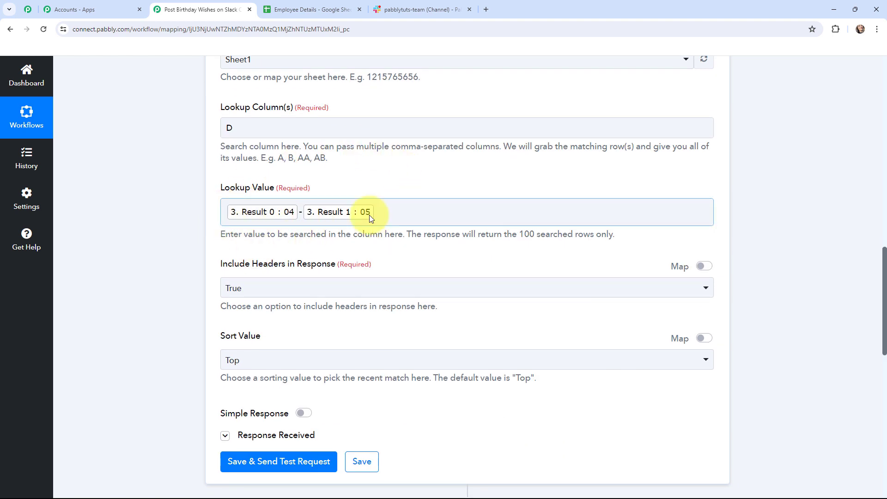
{"action": "scroll", "coordinate": [404, 244], "scroll_direction": "down", "scroll_amount": 5}
Step: Examine the Iterator step's response, checking the birthday and year values of the first matched employee row
{"action": "left_click", "coordinate": [331, 276]}
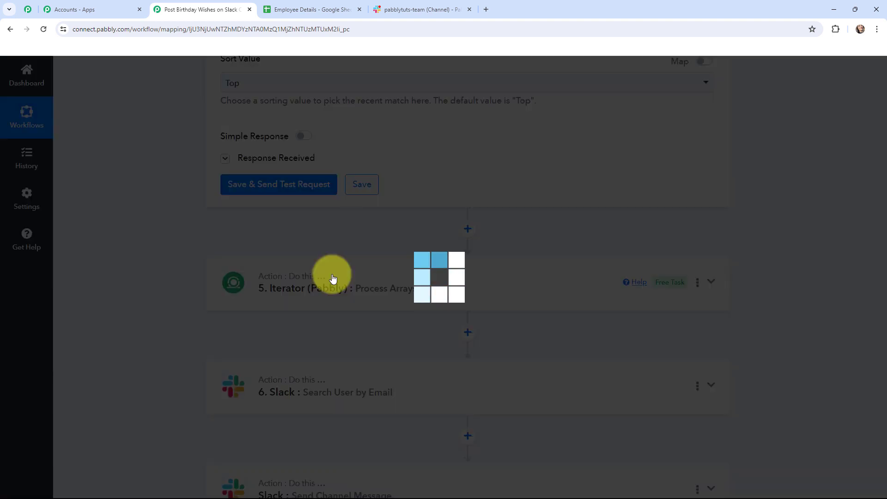
{"action": "scroll", "coordinate": [439, 231], "scroll_direction": "down", "scroll_amount": 4}
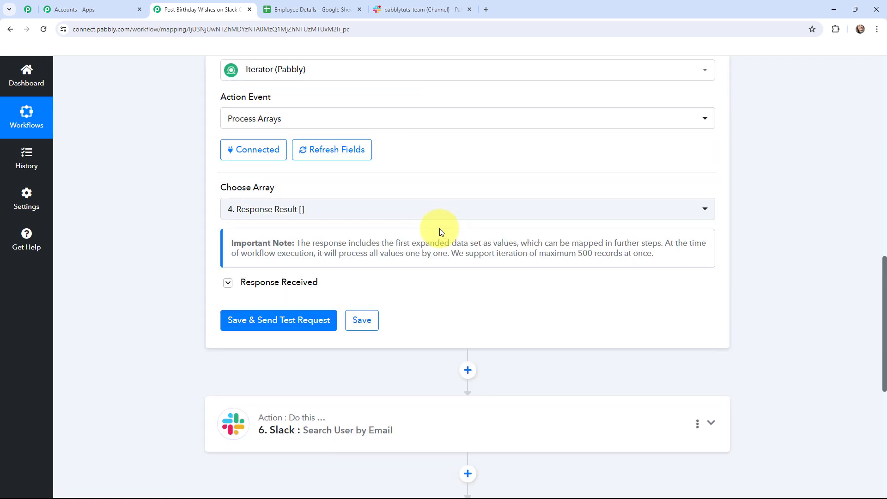
{"action": "left_click", "coordinate": [228, 235]}
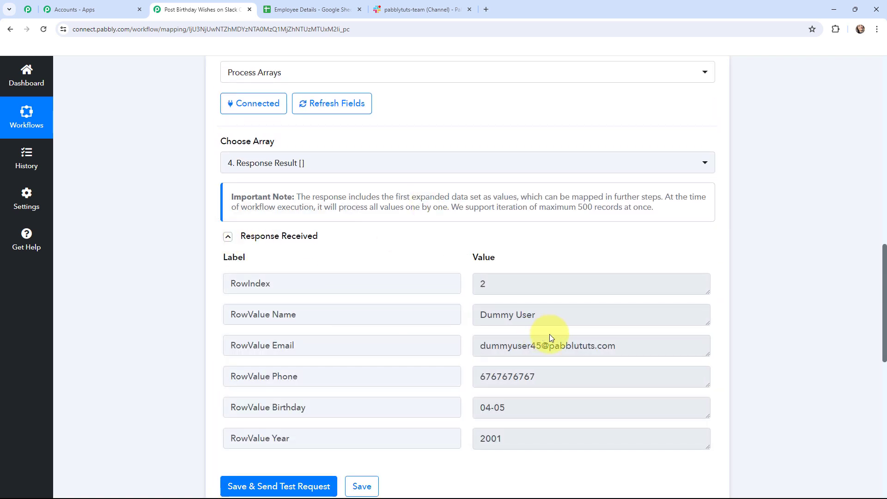
{"action": "scroll", "coordinate": [550, 334], "scroll_direction": "down", "scroll_amount": 1}
{"action": "left_click_drag", "start_coordinate": [504, 362], "coordinate": [482, 361]}
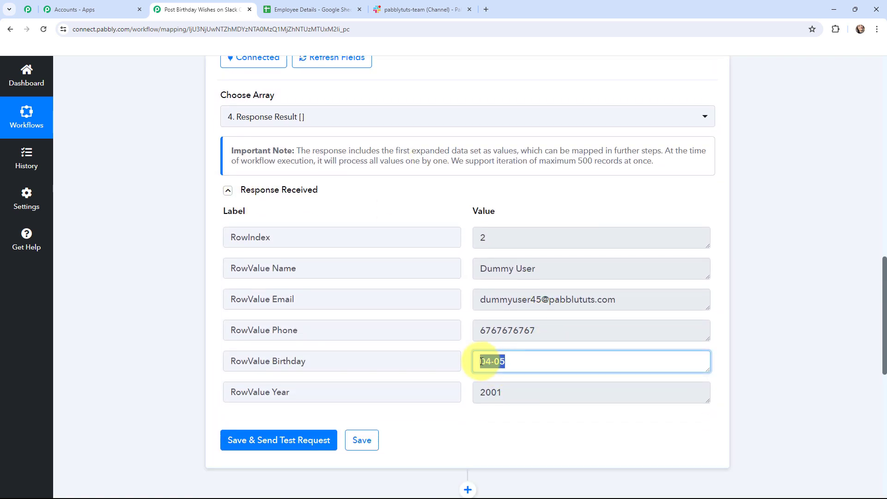
{"action": "left_click_drag", "start_coordinate": [506, 394], "coordinate": [468, 396]}
{"action": "left_click", "coordinate": [480, 388]}
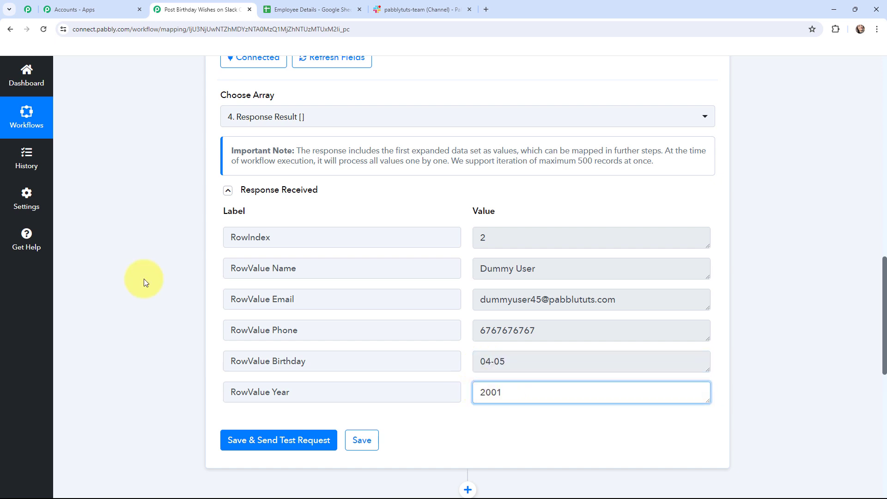
{"action": "left_click", "coordinate": [165, 276]}
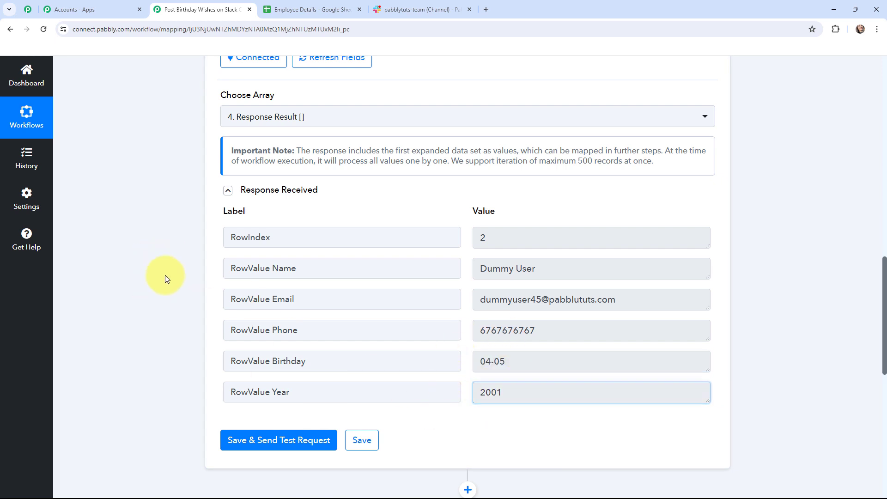
{"action": "scroll", "coordinate": [165, 271], "scroll_direction": "down", "scroll_amount": 2}
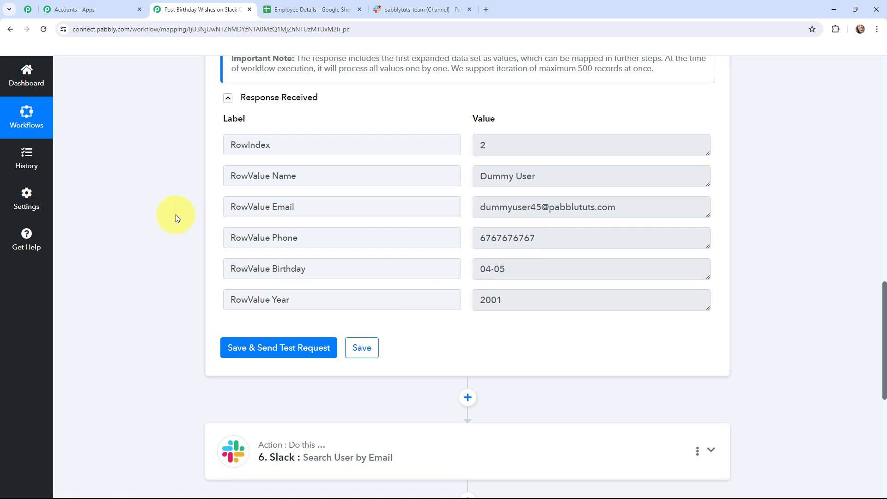
{"action": "scroll", "coordinate": [176, 217], "scroll_direction": "down", "scroll_amount": 5}
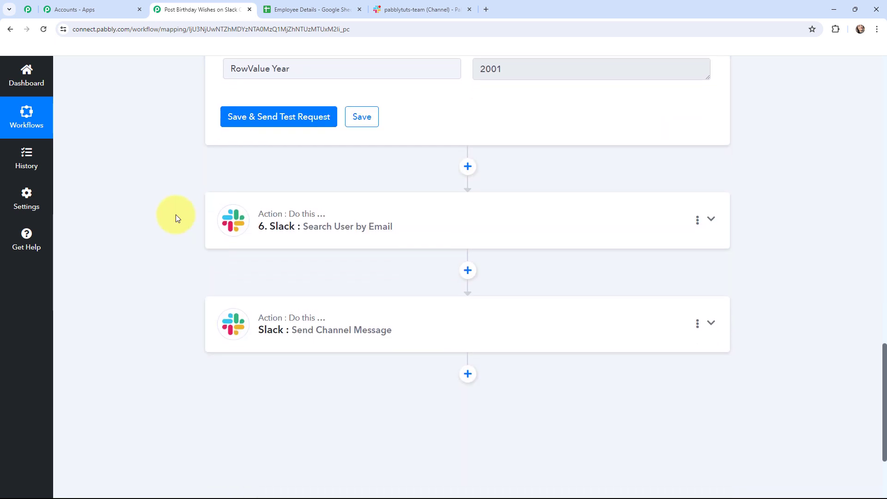
{"action": "scroll", "coordinate": [176, 214], "scroll_direction": "up", "scroll_amount": 2}
{"action": "scroll", "coordinate": [176, 214], "scroll_direction": "down", "scroll_amount": 2}
Step: Check the target channel's name in Slack and set the Send Channel Message step's Channel to pabblytuts-team
{"action": "left_click", "coordinate": [231, 327]}
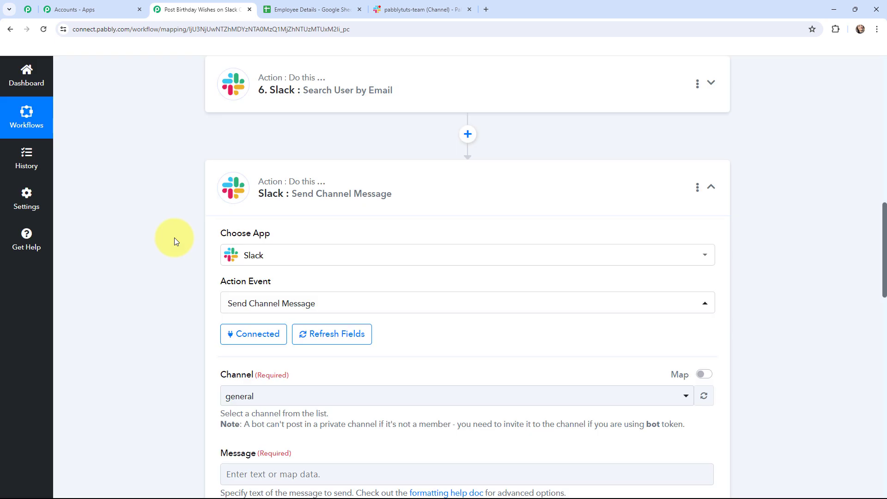
{"action": "scroll", "coordinate": [174, 237], "scroll_direction": "down", "scroll_amount": 4}
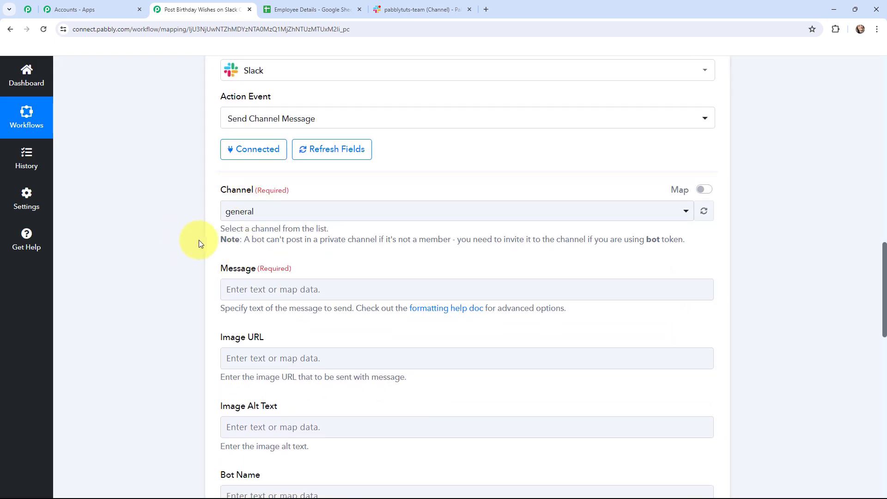
{"action": "left_click", "coordinate": [407, 9]}
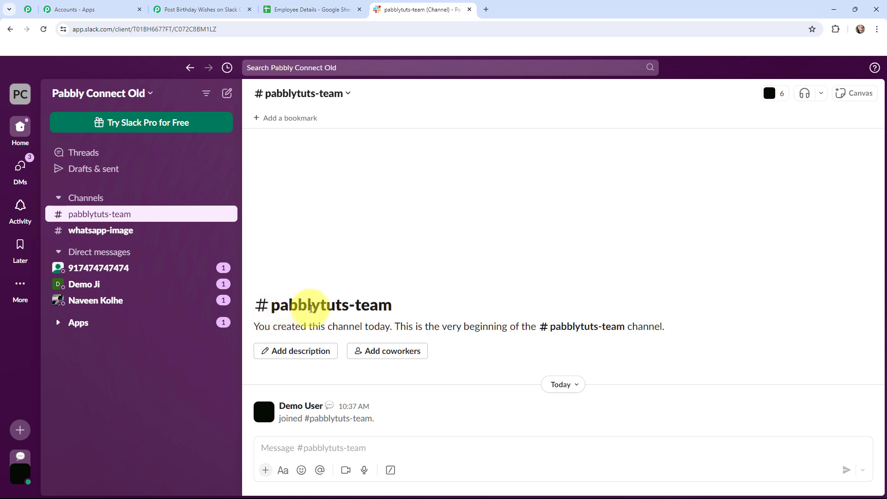
{"action": "left_click", "coordinate": [203, 9]}
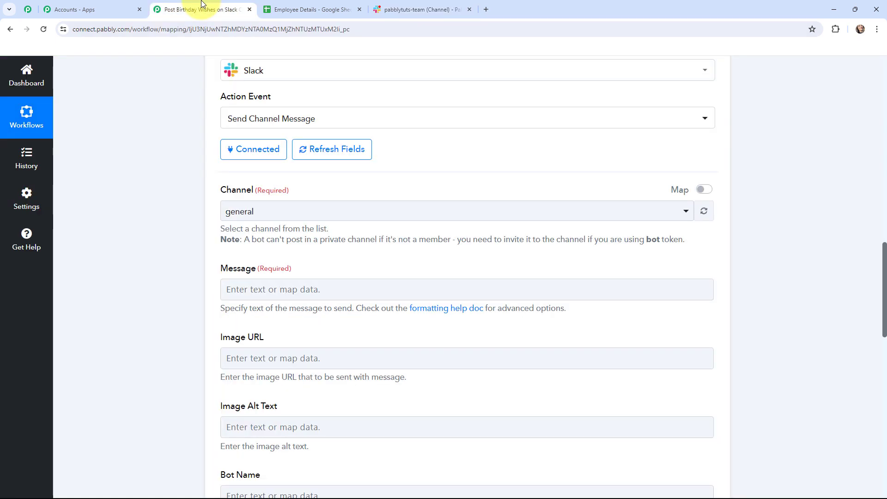
{"action": "left_click", "coordinate": [267, 214]}
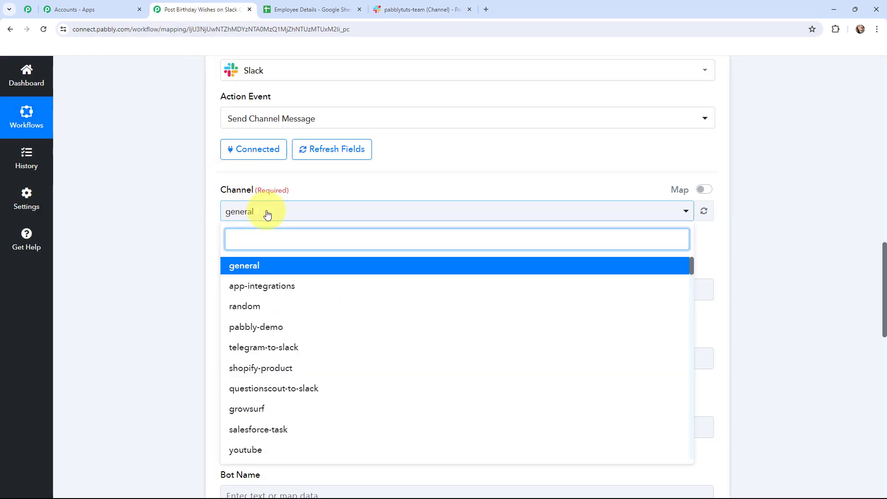
{"action": "type", "text": "PABB"}
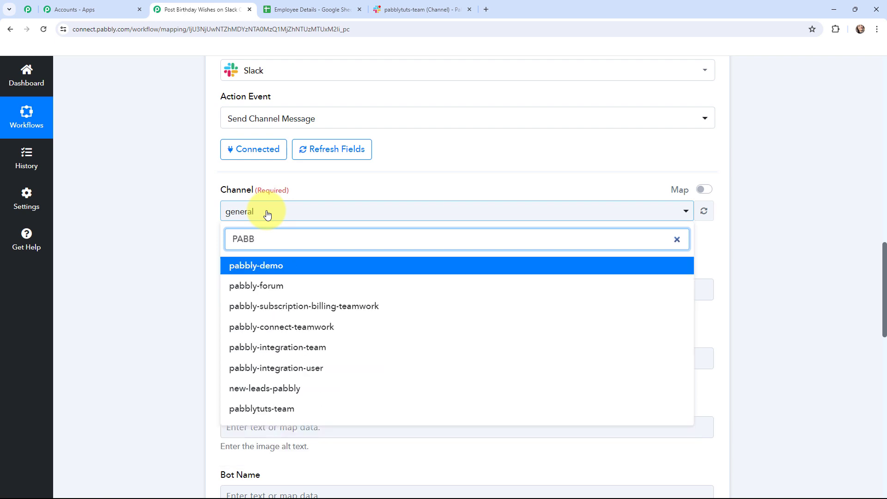
{"action": "left_click", "coordinate": [289, 409]}
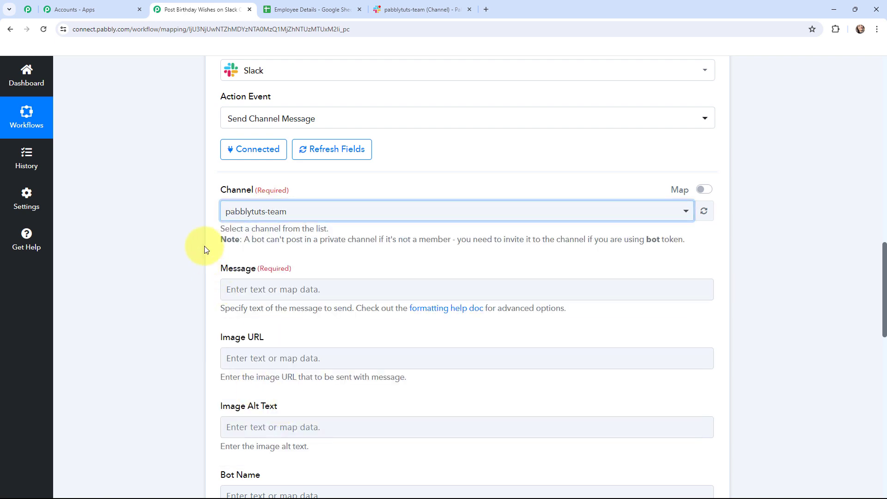
Step: Start the Message with an @ mention by entering "@" and mapping the User Name from the Slack Search User by Email step
{"action": "scroll", "coordinate": [201, 212], "scroll_direction": "down", "scroll_amount": 1}
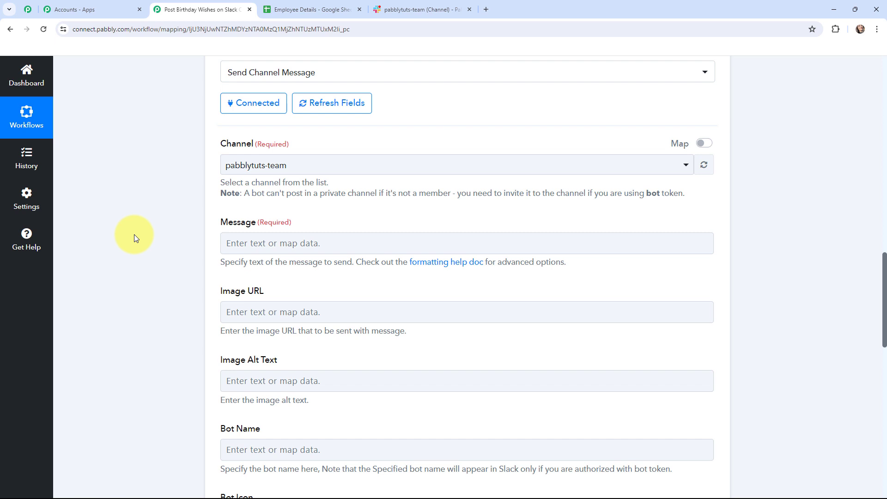
{"action": "left_click", "coordinate": [238, 243]}
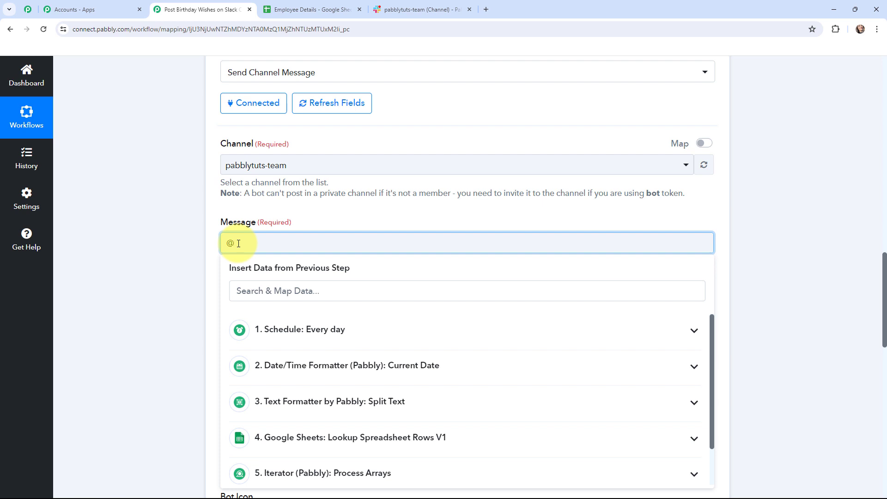
{"action": "scroll", "coordinate": [342, 463], "scroll_direction": "down", "scroll_amount": 1}
{"action": "left_click", "coordinate": [367, 471]}
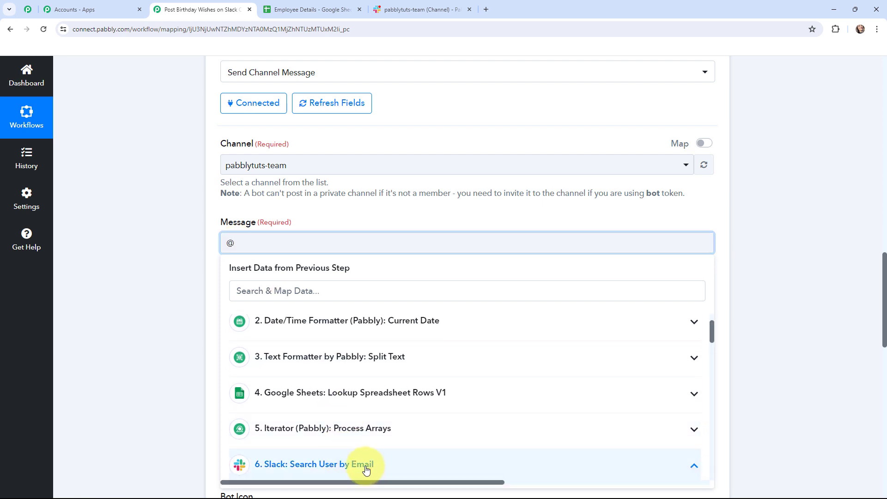
{"action": "scroll", "coordinate": [353, 352], "scroll_direction": "down", "scroll_amount": 4}
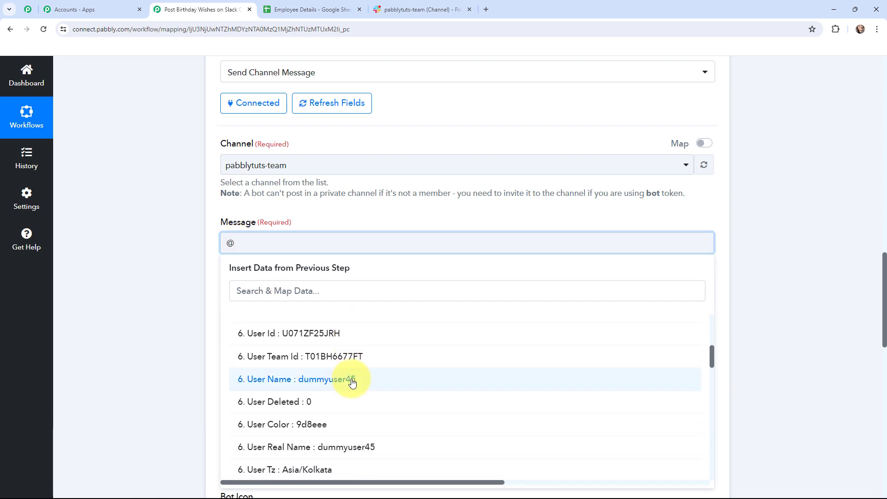
{"action": "left_click", "coordinate": [352, 380]}
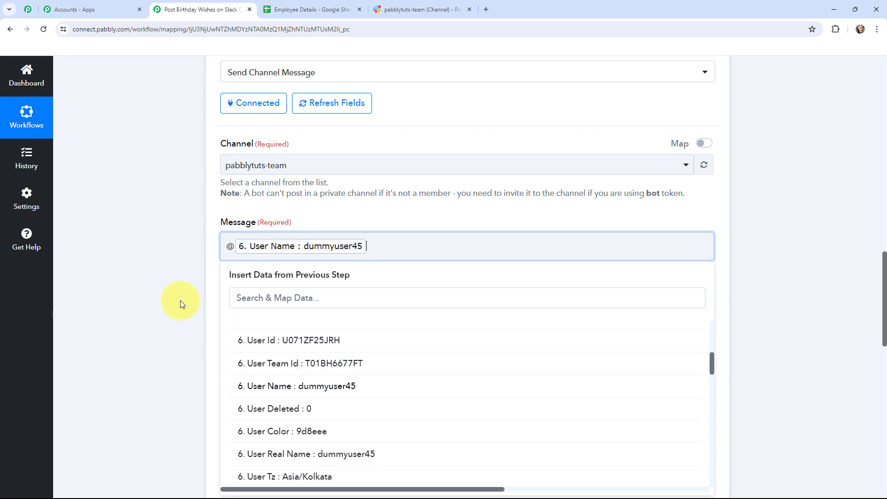
{"action": "left_click", "coordinate": [168, 245]}
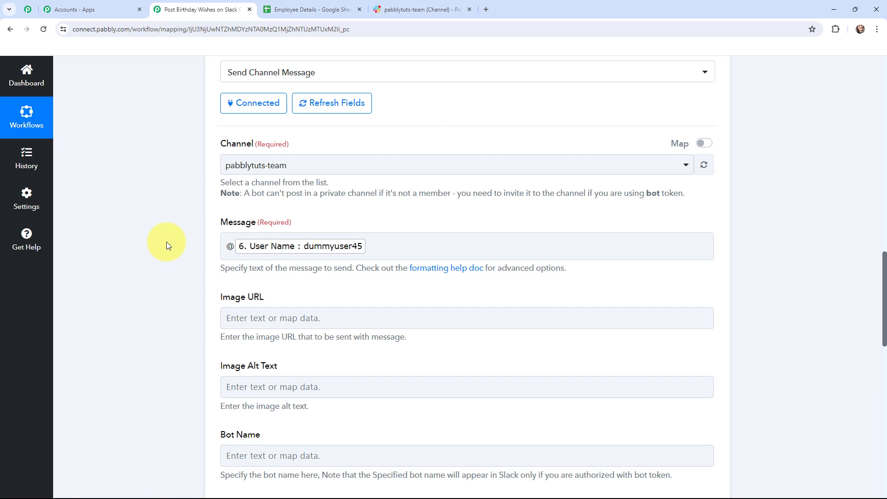
Step: Paste the wish after the mapped name, opening with "Happy Birthday!!", wishing happiness and joy, and ending with "Regards, Pabbly Tuts Team"
{"action": "key", "text": "ctrl+v"}
{"action": "scroll", "coordinate": [185, 195], "scroll_direction": "down", "scroll_amount": 1}
{"action": "scroll", "coordinate": [185, 195], "scroll_direction": "down", "scroll_amount": 1}
{"action": "scroll", "coordinate": [185, 195], "scroll_direction": "up", "scroll_amount": 2}
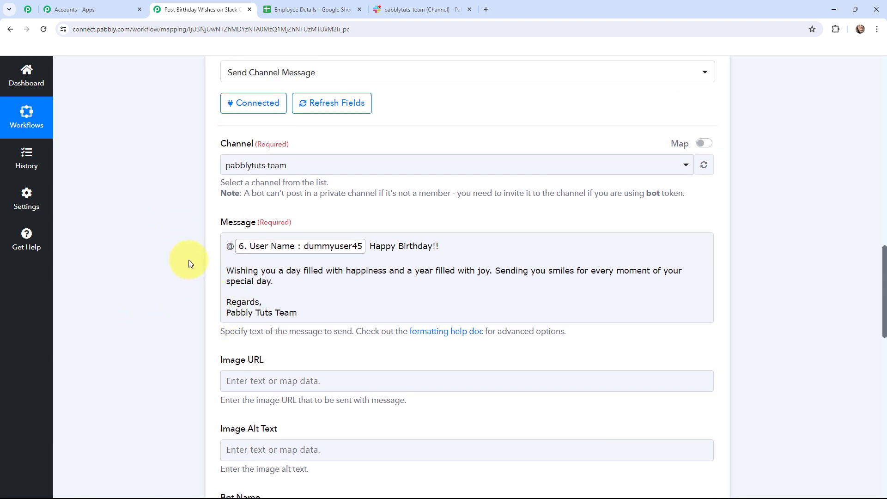
Step: Save the Send Channel Message step with a test request, review its response and check the message in Slack's pabblytuts-team channel
{"action": "scroll", "coordinate": [173, 255], "scroll_direction": "down", "scroll_amount": 10}
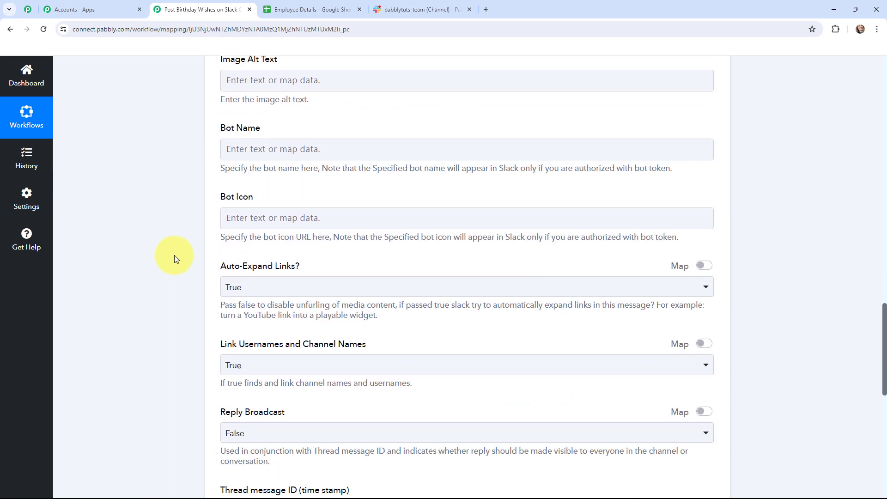
{"action": "scroll", "coordinate": [173, 255], "scroll_direction": "down", "scroll_amount": 3}
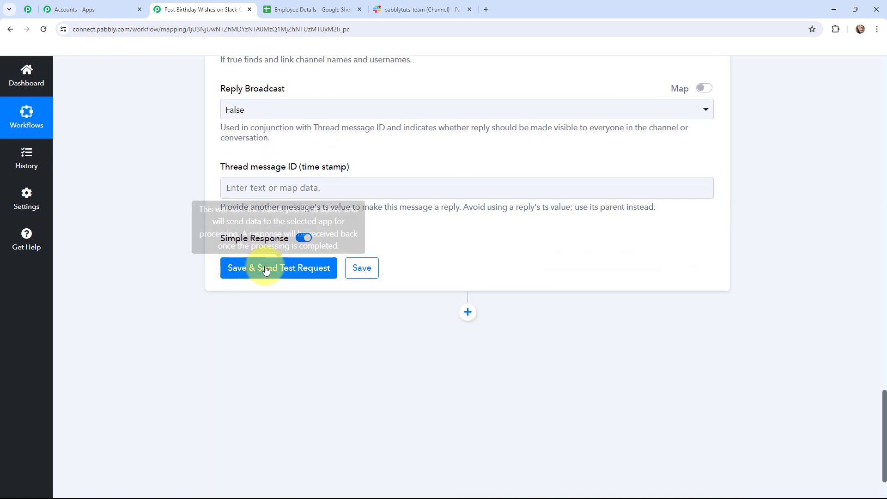
{"action": "left_click", "coordinate": [267, 270]}
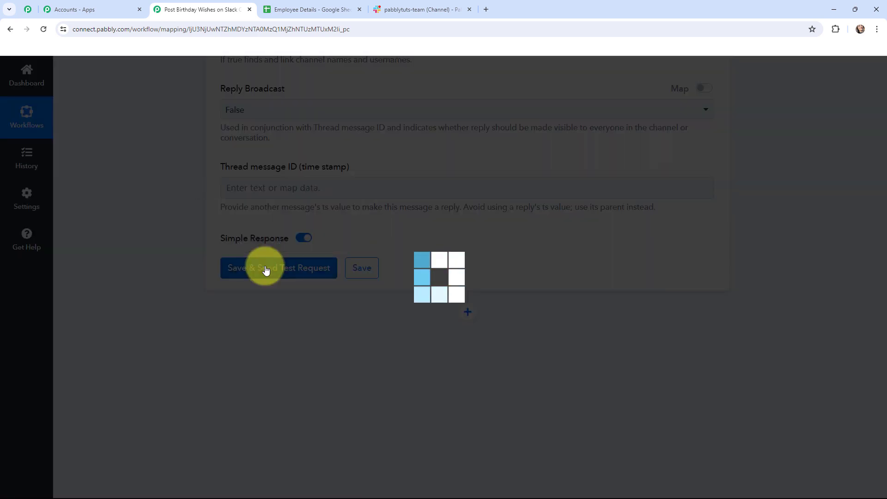
{"action": "scroll", "coordinate": [464, 277], "scroll_direction": "down", "scroll_amount": 2}
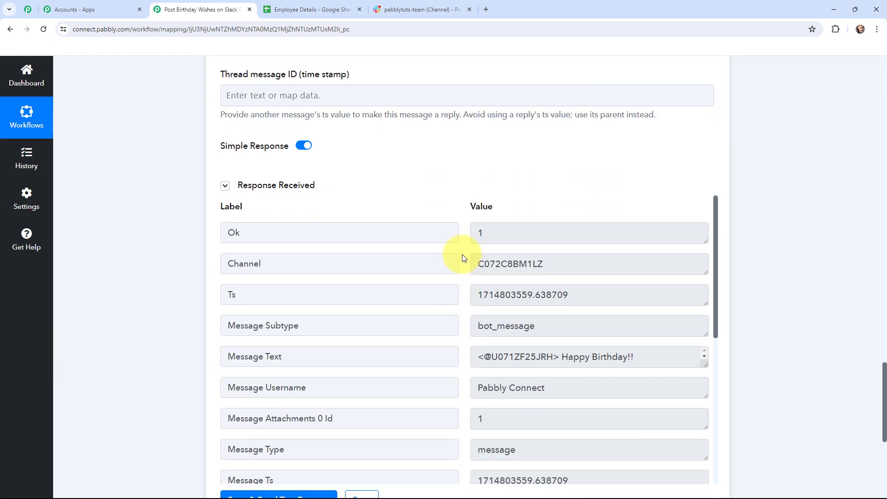
{"action": "scroll", "coordinate": [462, 254], "scroll_direction": "down", "scroll_amount": 2}
{"action": "scroll", "coordinate": [461, 253], "scroll_direction": "up", "scroll_amount": 2}
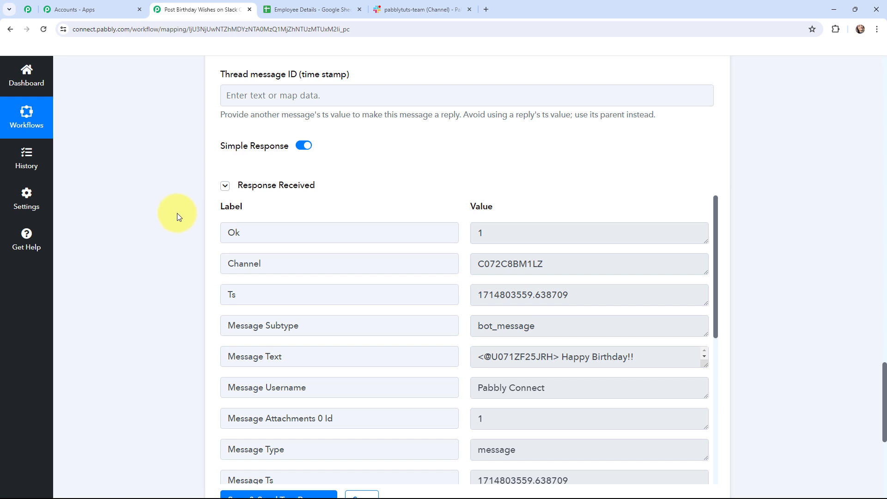
{"action": "scroll", "coordinate": [176, 212], "scroll_direction": "down", "scroll_amount": 1}
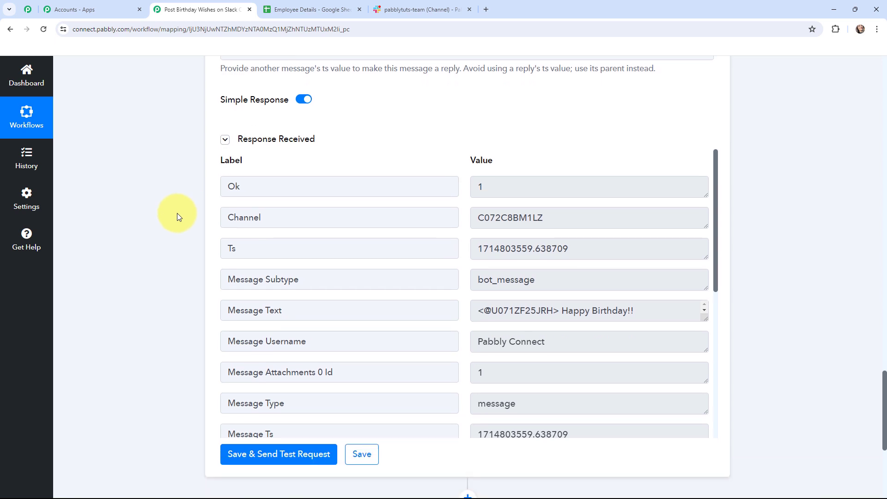
{"action": "left_click", "coordinate": [420, 9]}
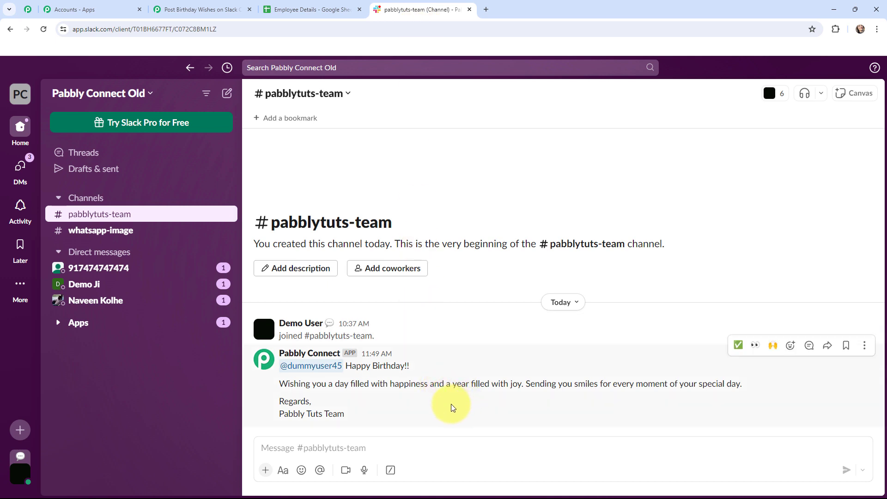